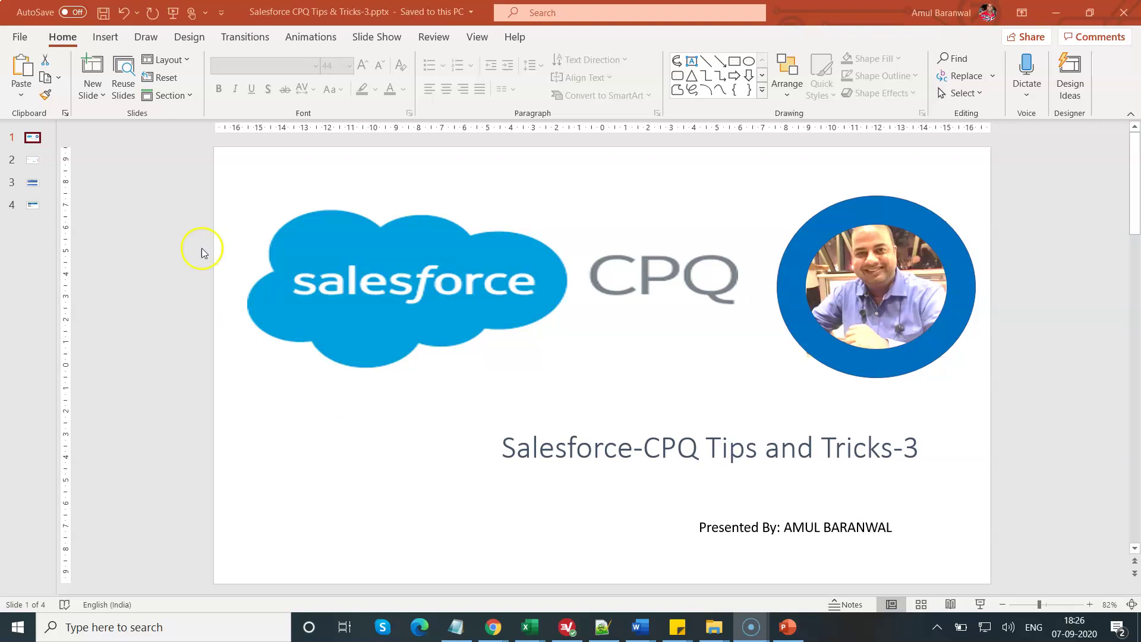
- Display slide 2, the Topic slide 'Default the Primary Contact lookup on a Salesforce CPQ Quote'
click(32, 161)
click(32, 161)
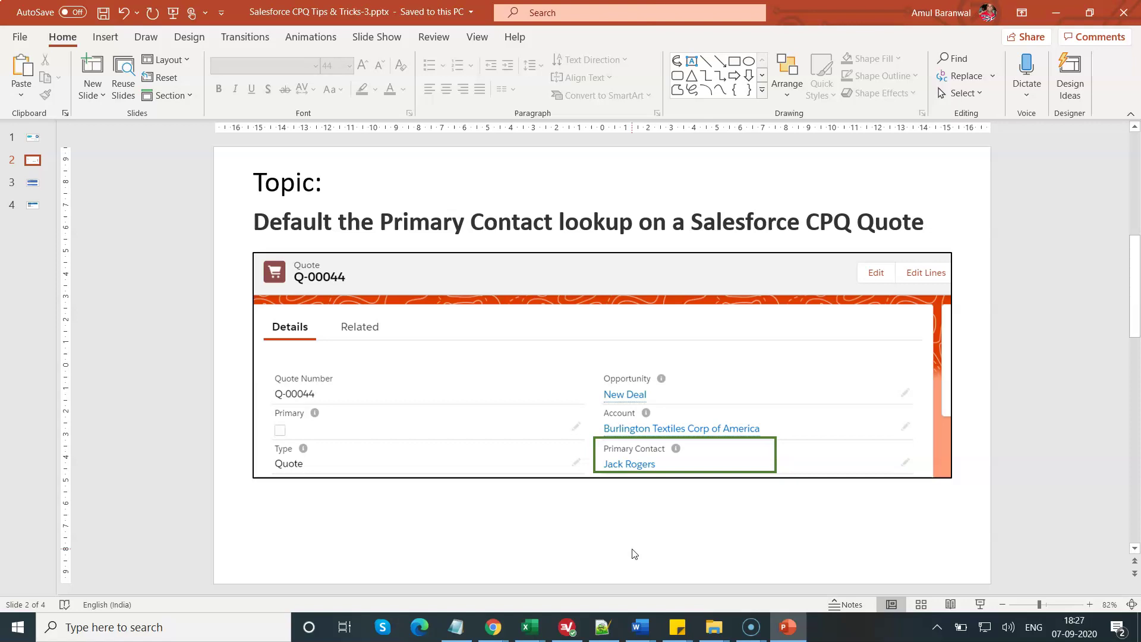
- On slide 3, replace 'sales rep' in the title with 'Primary Contact Lookup' and save the presentation
click(30, 181)
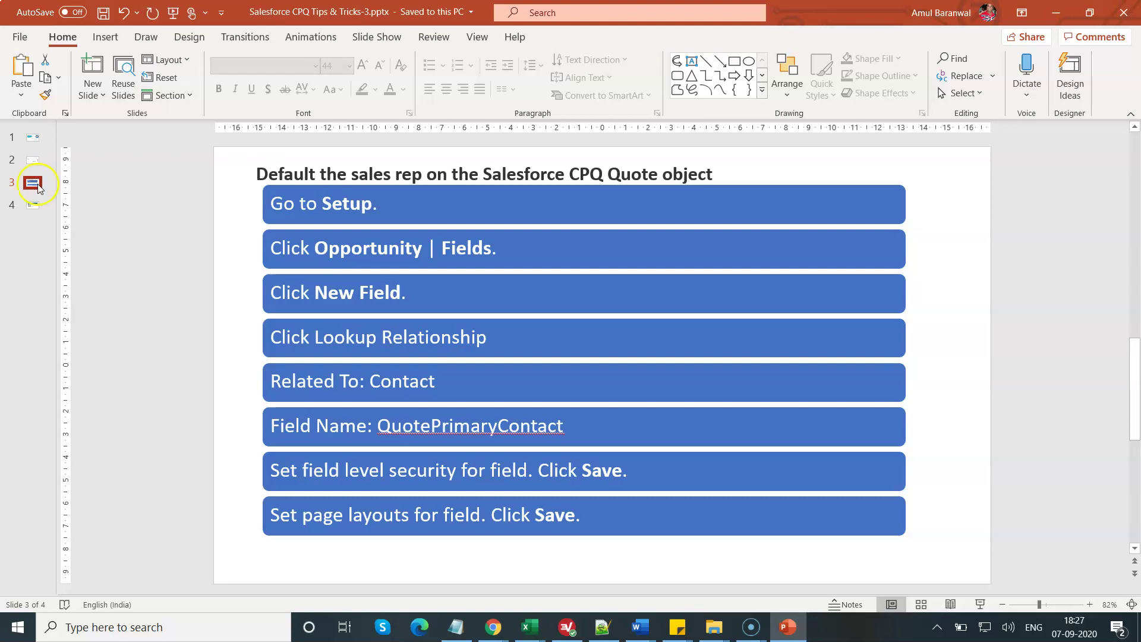
drag(423, 173, 380, 176)
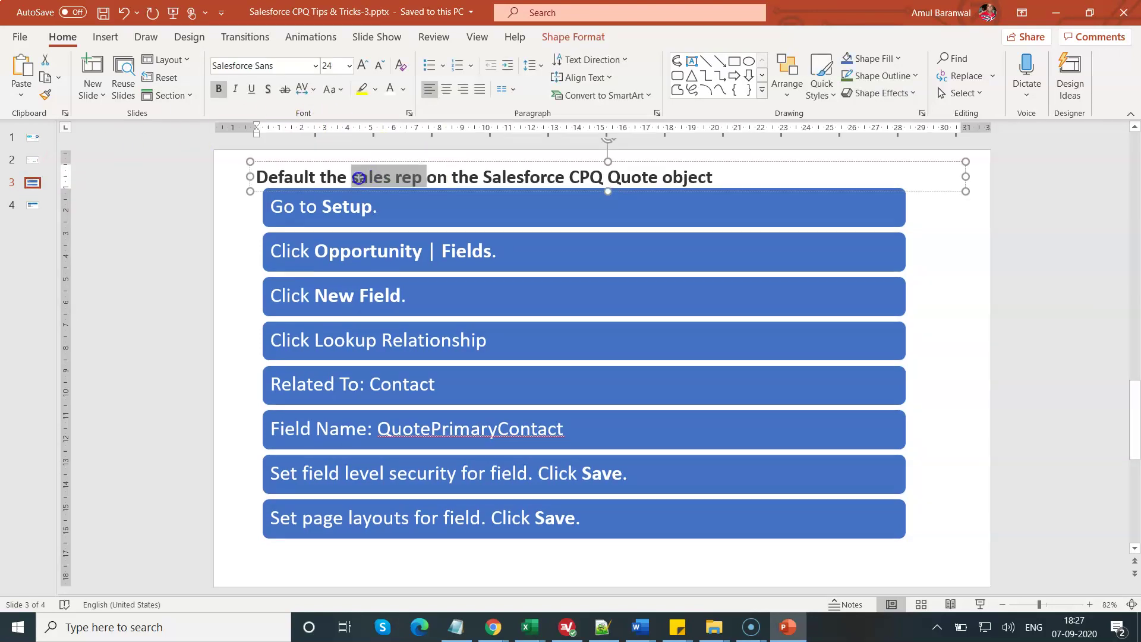
text(Prim)
text(ary Contact)
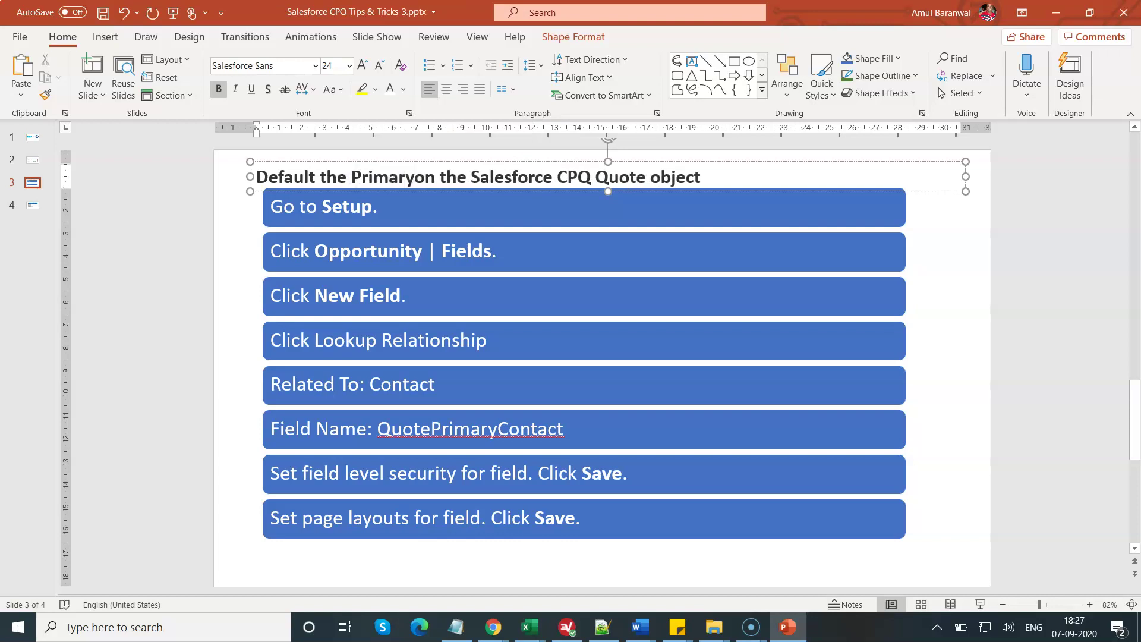
text( Llok)
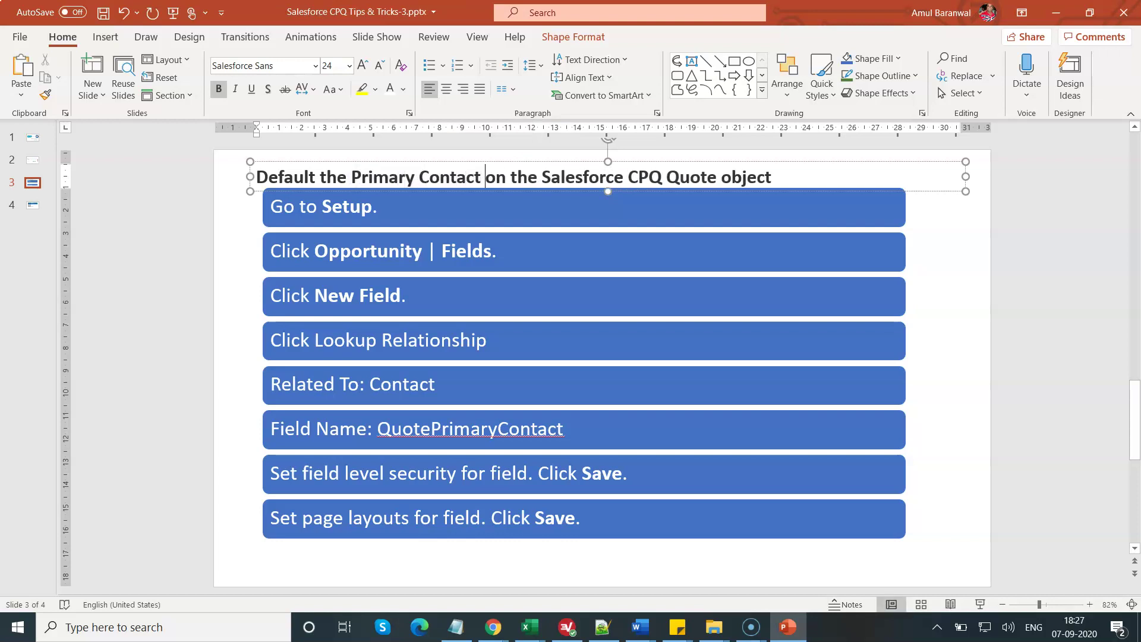
text(up)
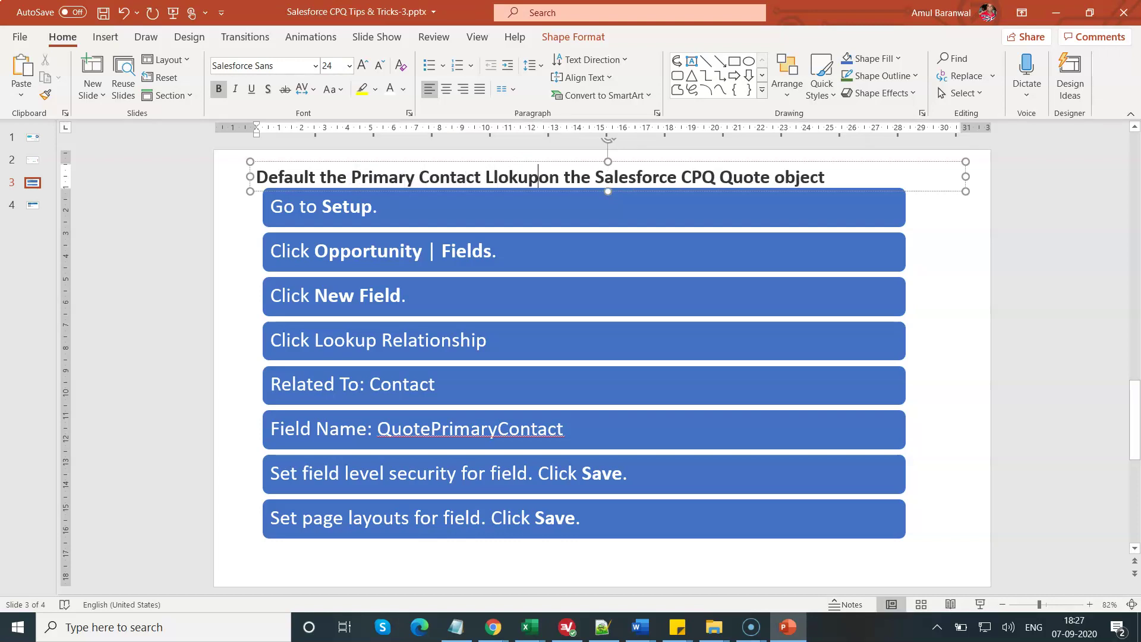
key(BackSpace)
key(BackSpace)
key(BackSpace)
key(BackSpace)
key(BackSpace)
text(ookup)
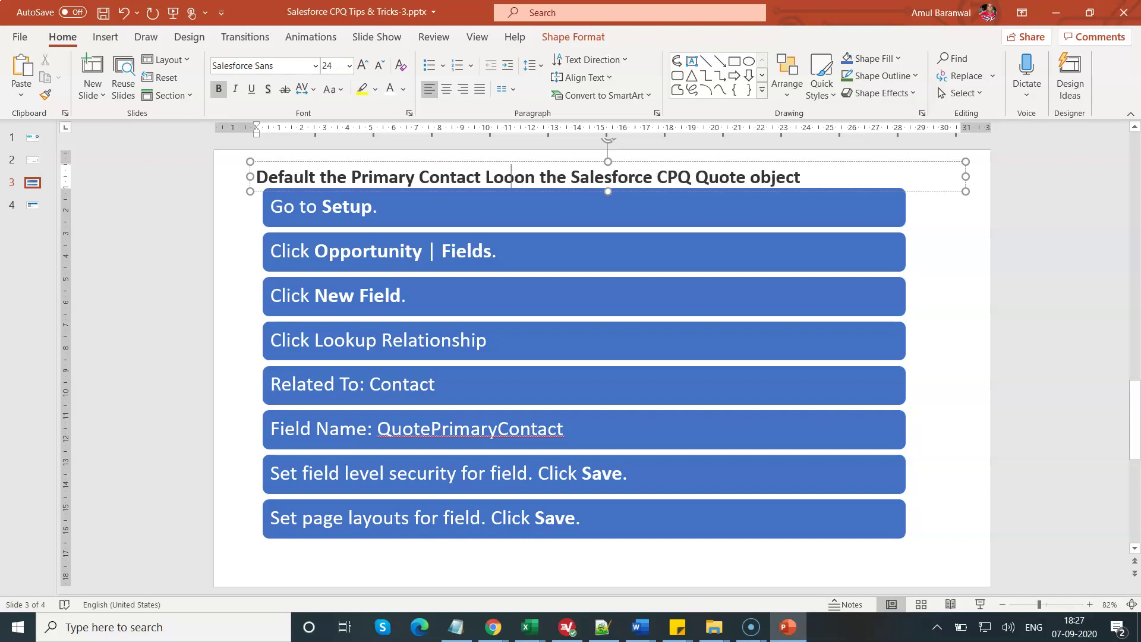
key(ctrl+s)
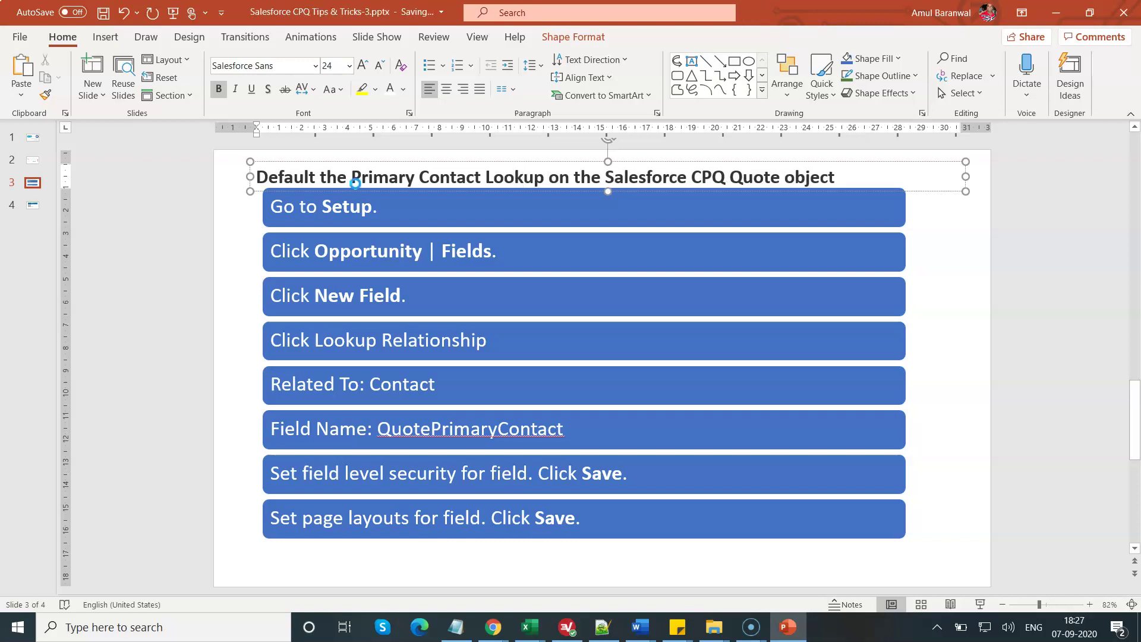
click(1024, 385)
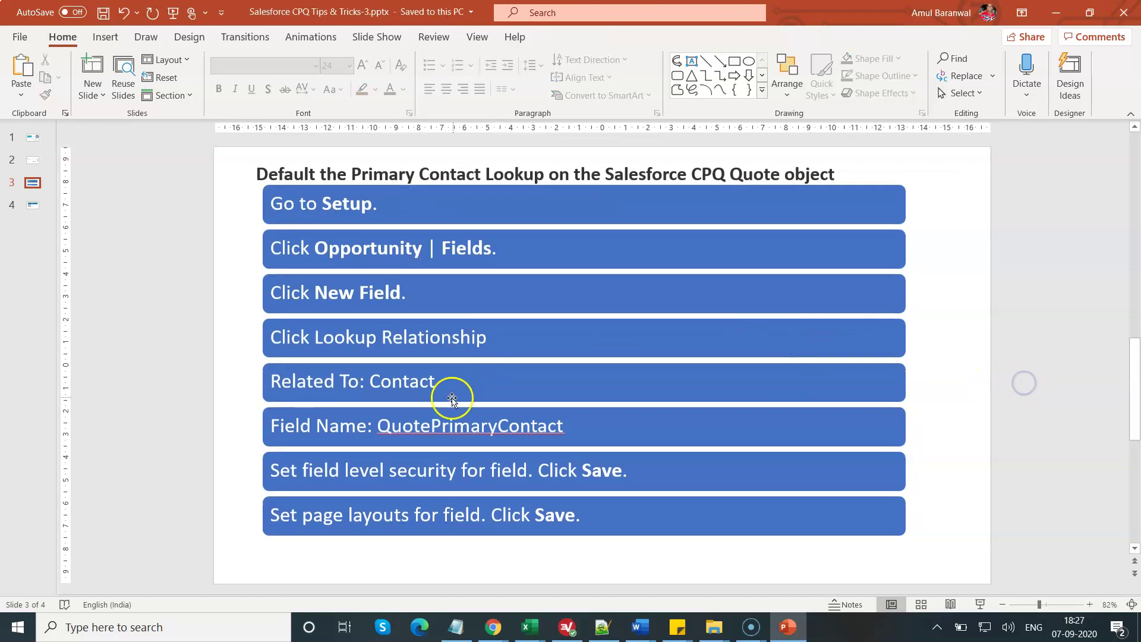
double_click(442, 432)
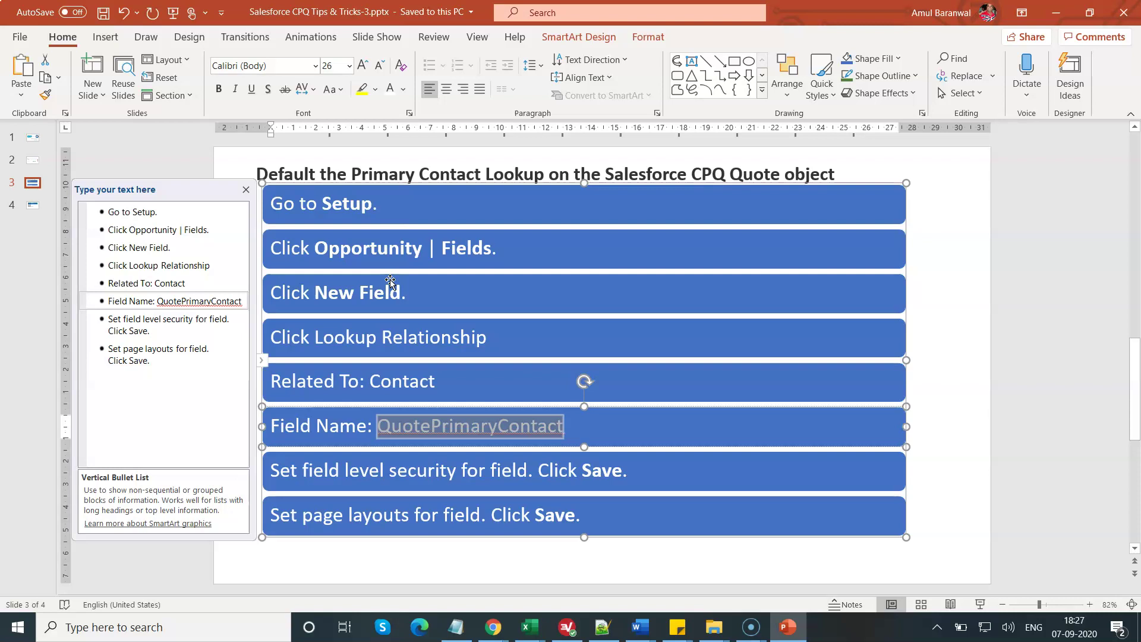
click(1031, 374)
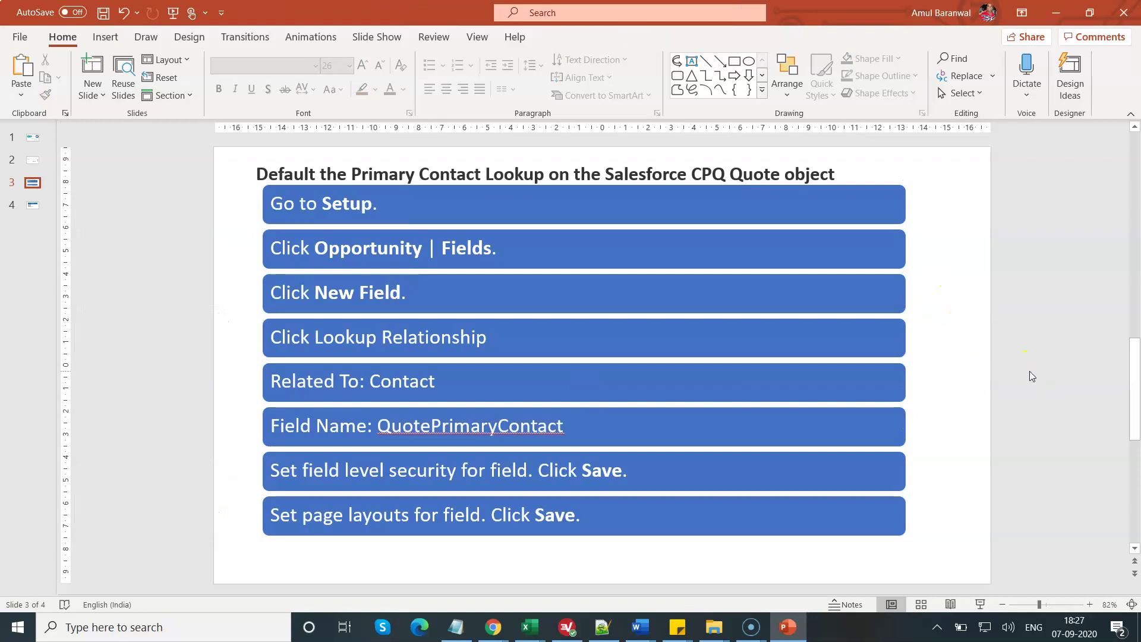
key(ctrl+z)
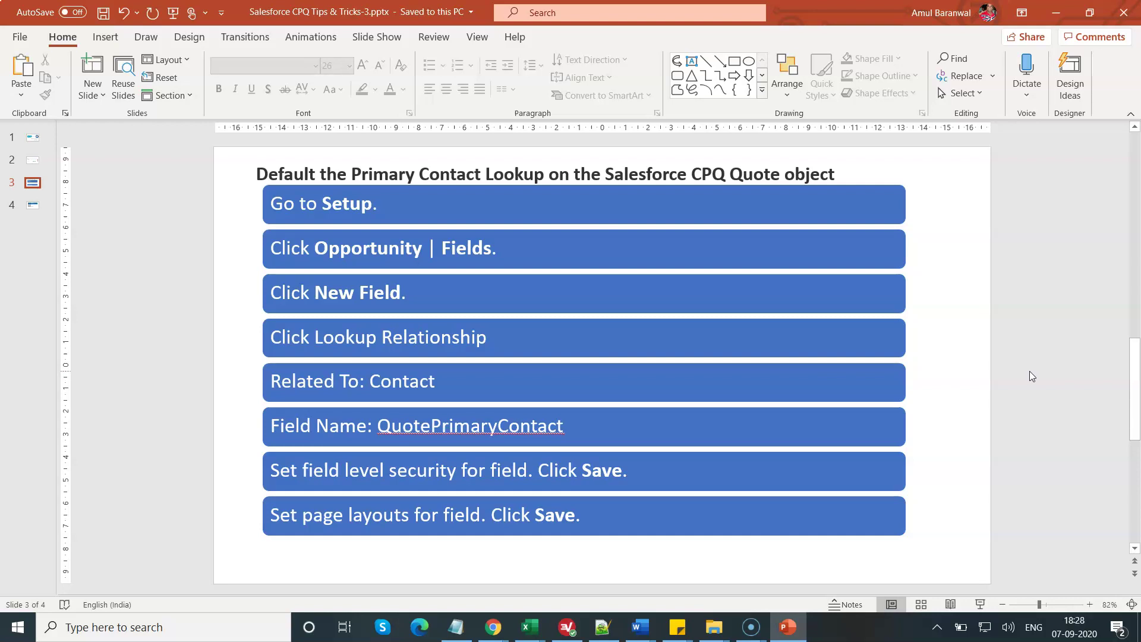
- Check the QuotePrimaryContact field name in the slide's steps diagram, then return to the Salesforce browser window
click(512, 633)
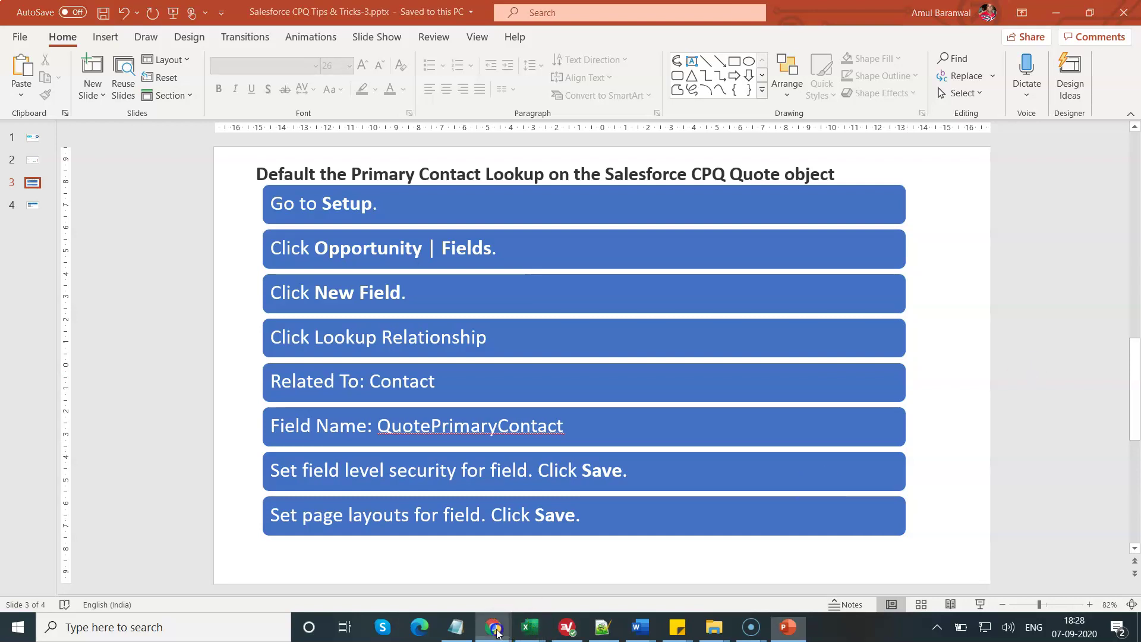
click(725, 563)
click(565, 379)
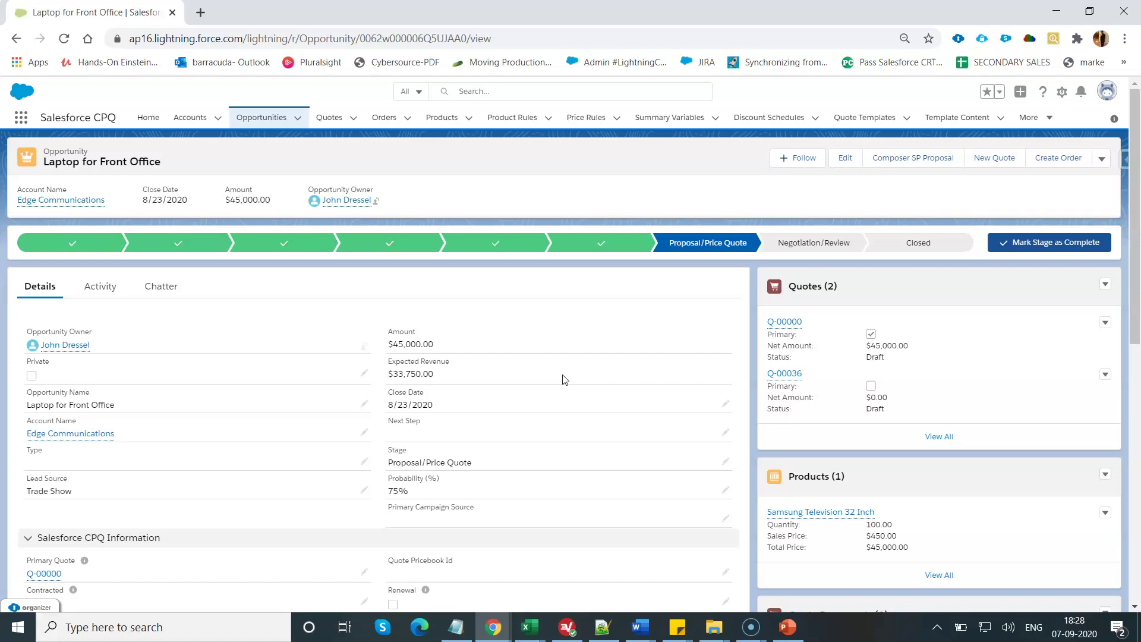
click(788, 627)
click(566, 479)
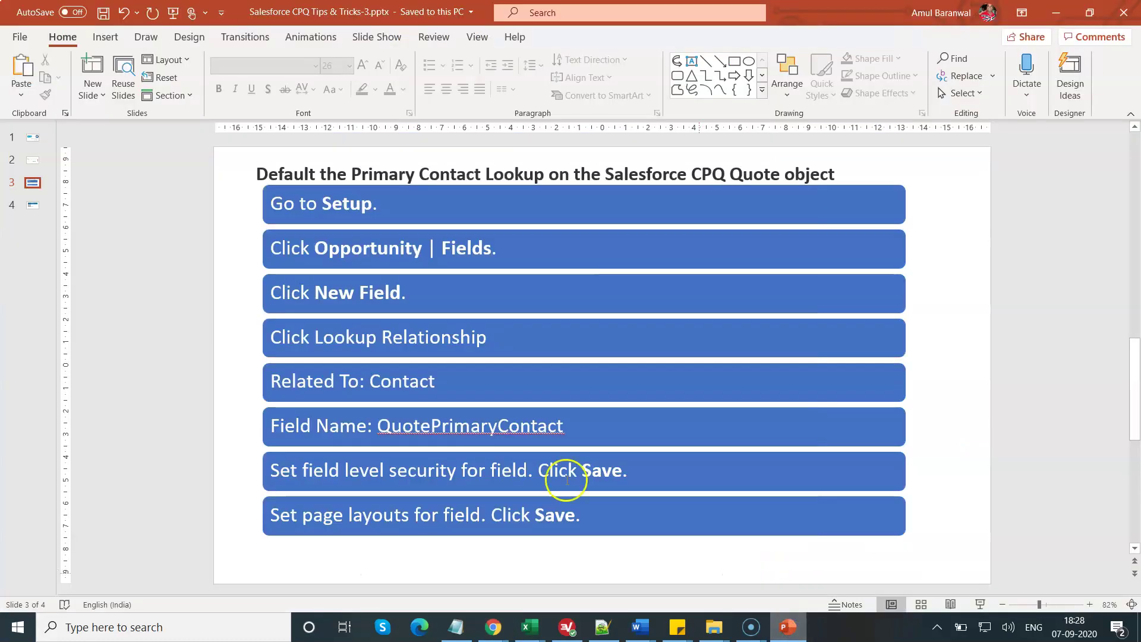
click(484, 425)
double_click(483, 427)
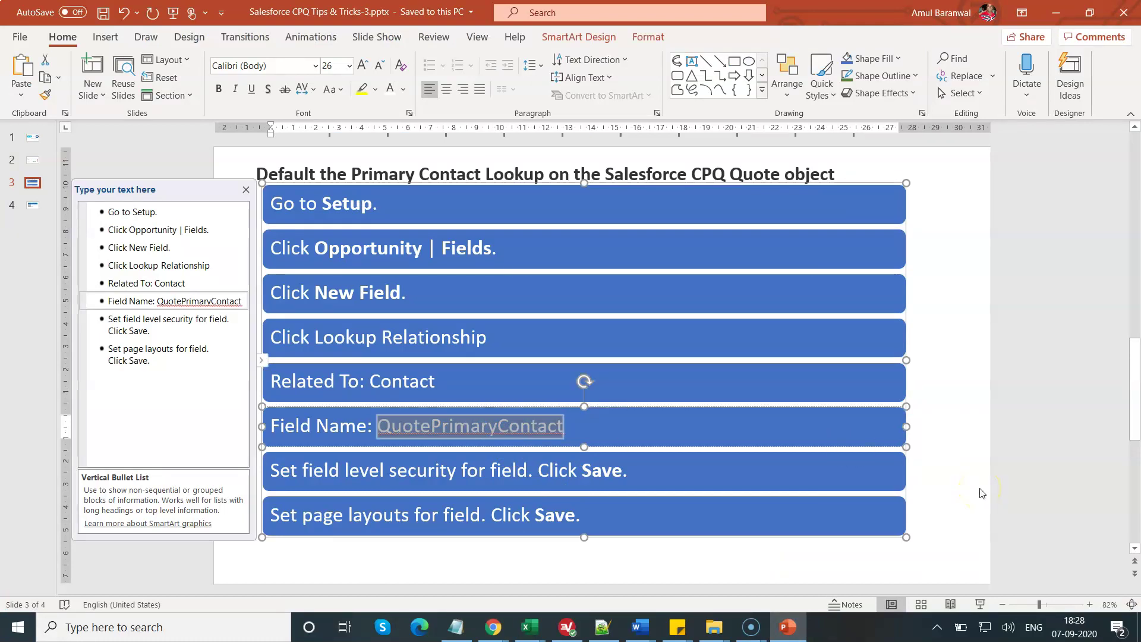
key(alt+Tab)
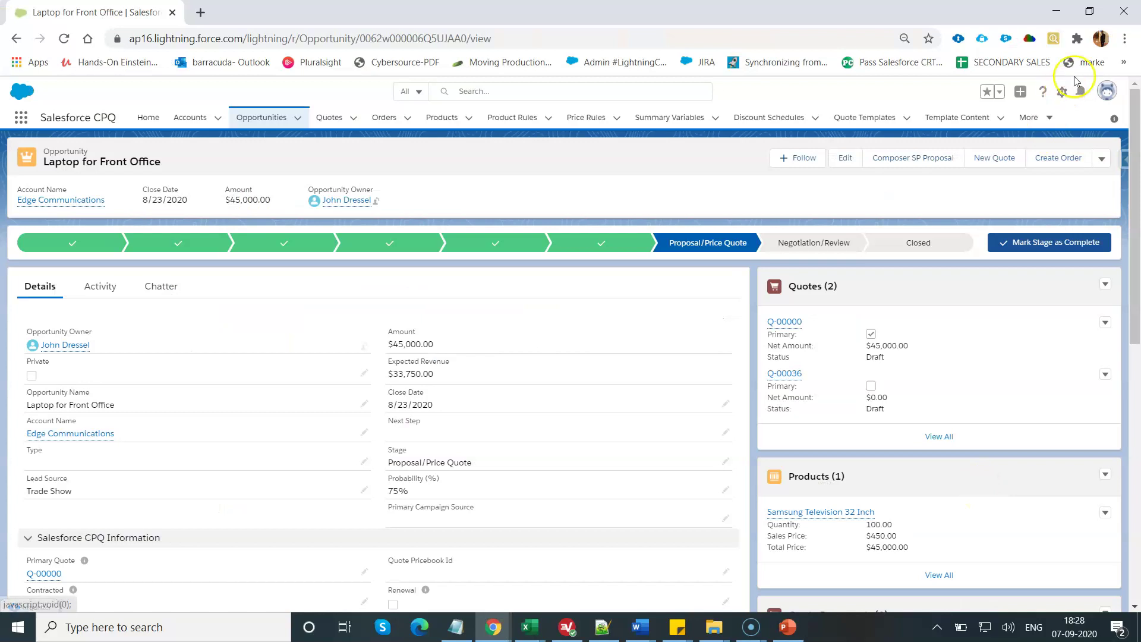
- Open Setup's Object Manager and search the objects for 'oppo'
click(1059, 93)
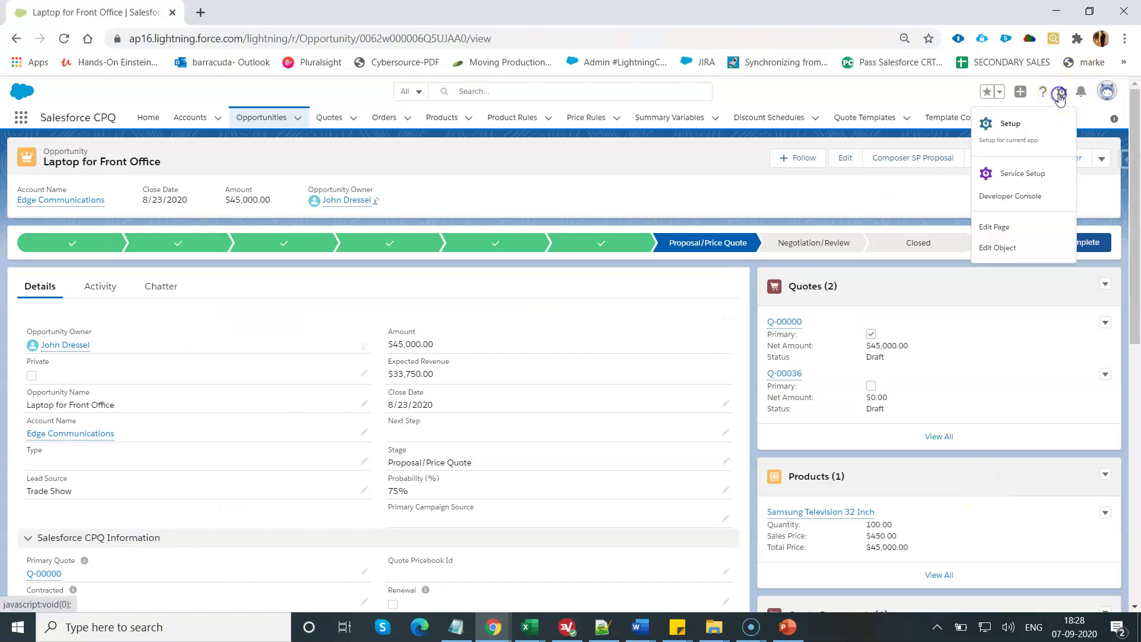
click(1018, 122)
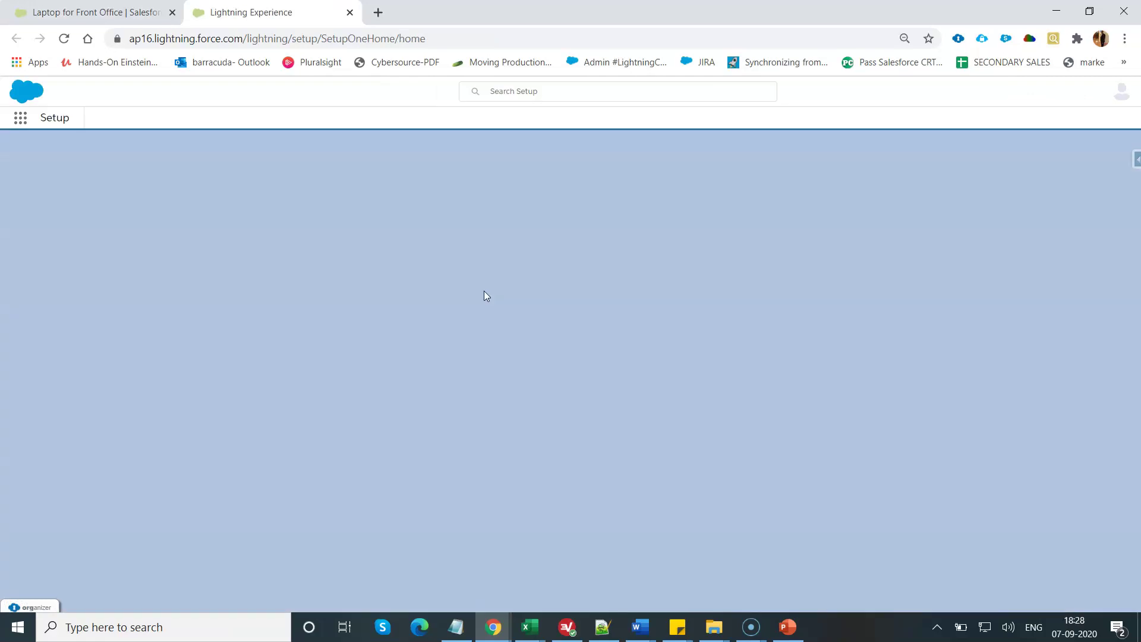
click(156, 143)
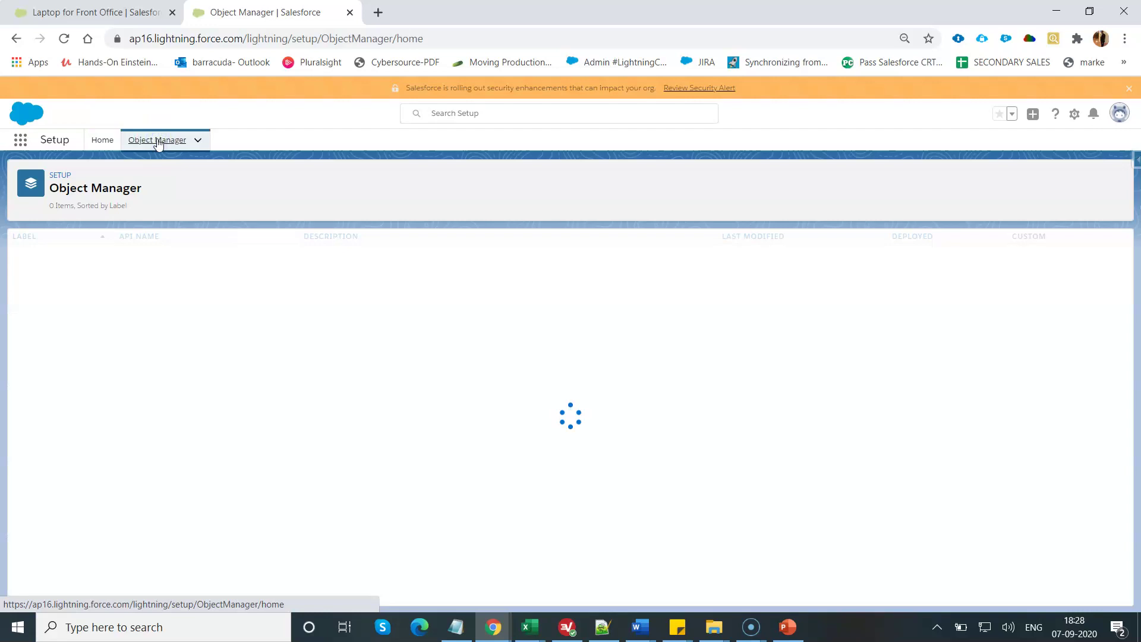
click(922, 182)
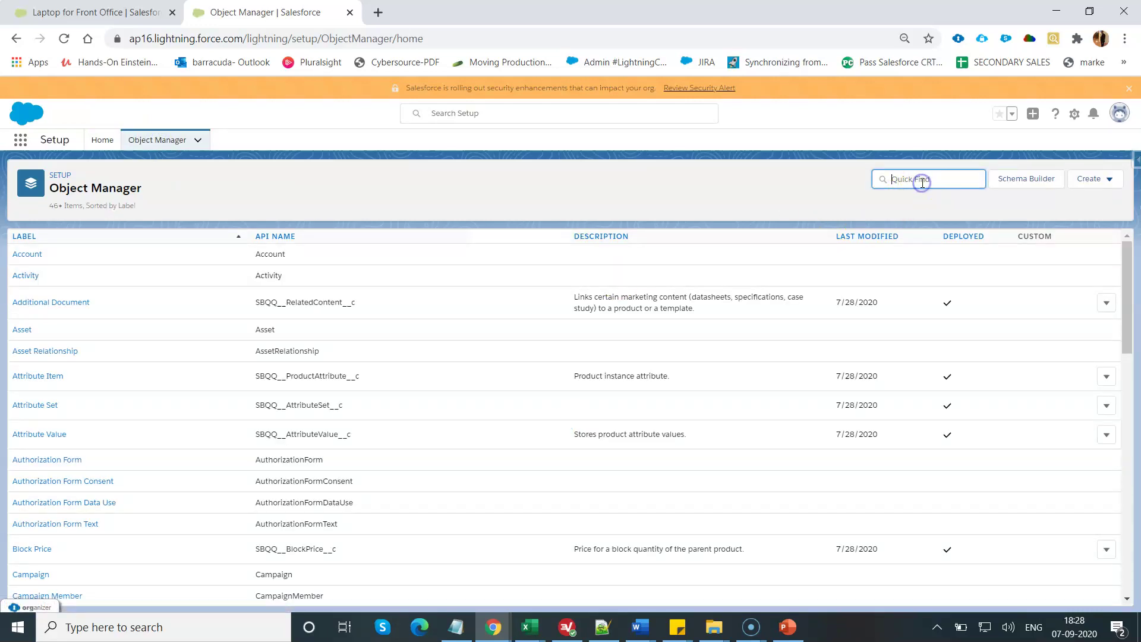
text(oppo)
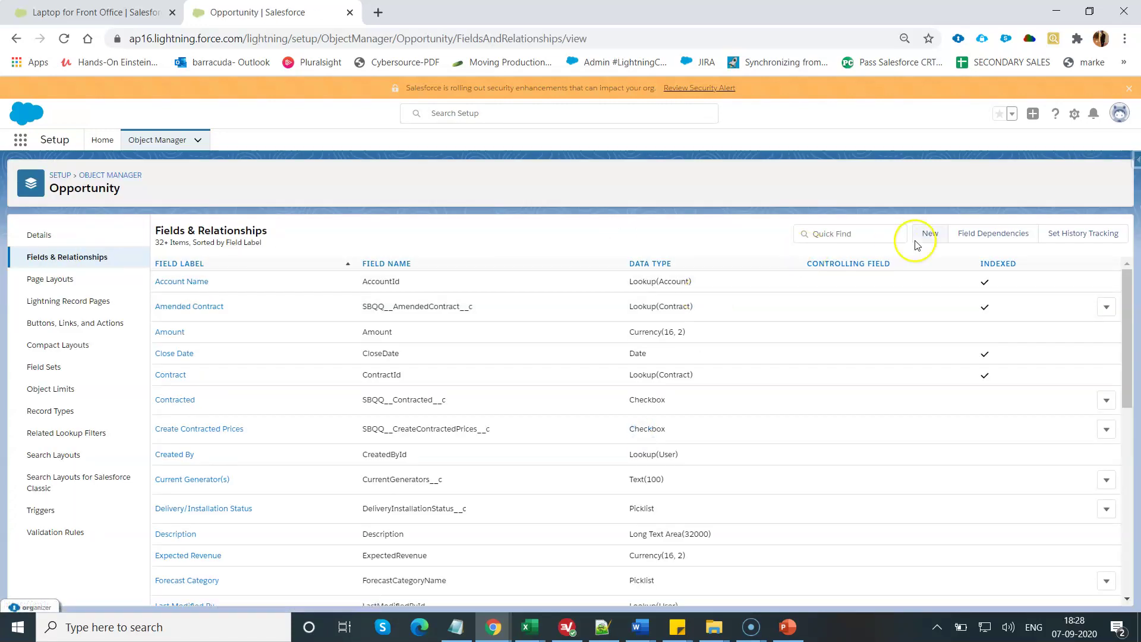
- Start a new Opportunity field of type Lookup Relationship
click(931, 233)
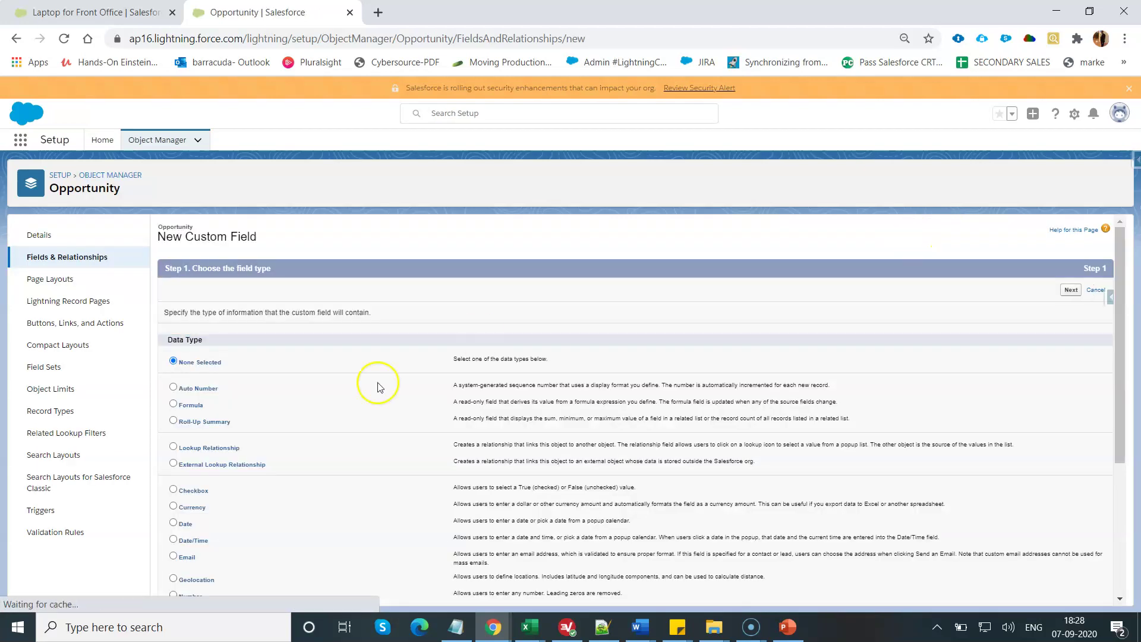
scroll(321, 416, down, 2)
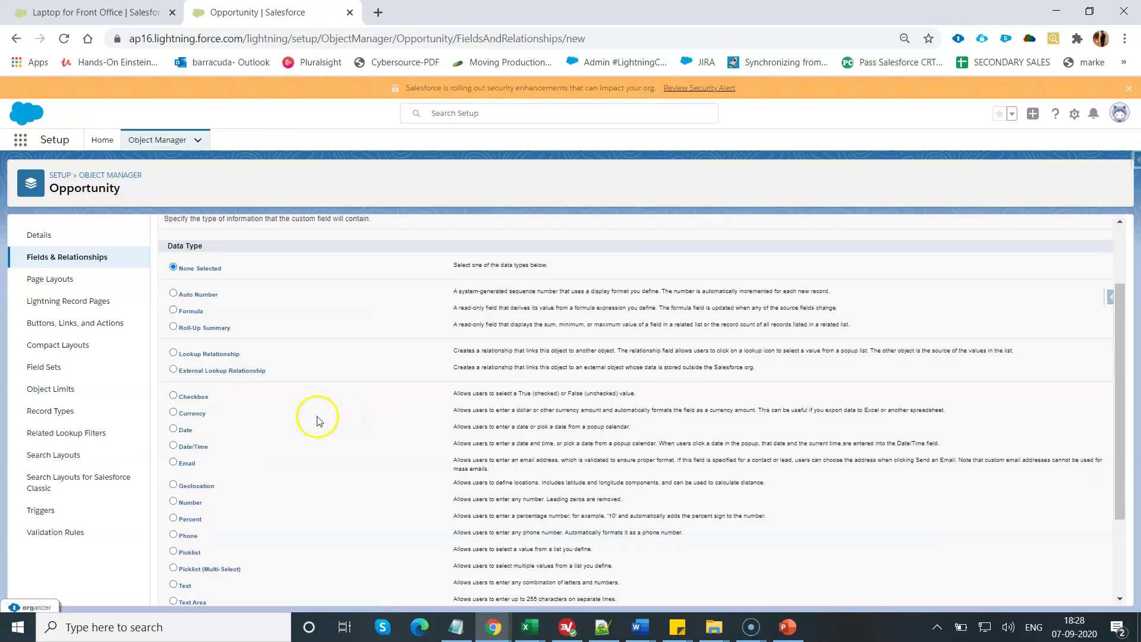
click(224, 353)
scroll(833, 357, up, 2)
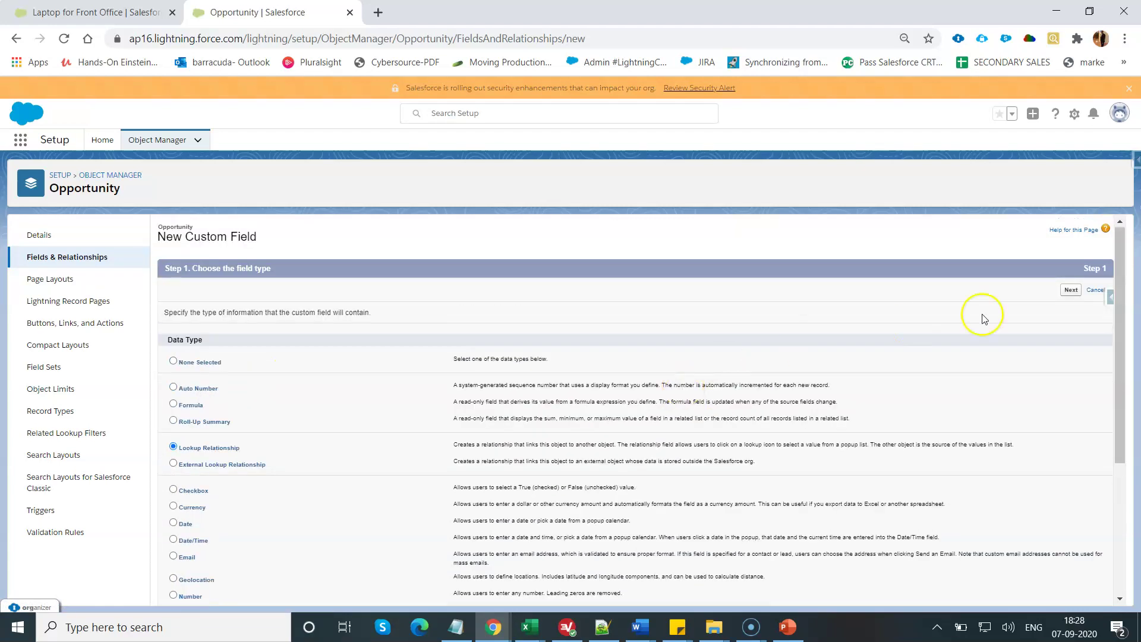
click(1071, 290)
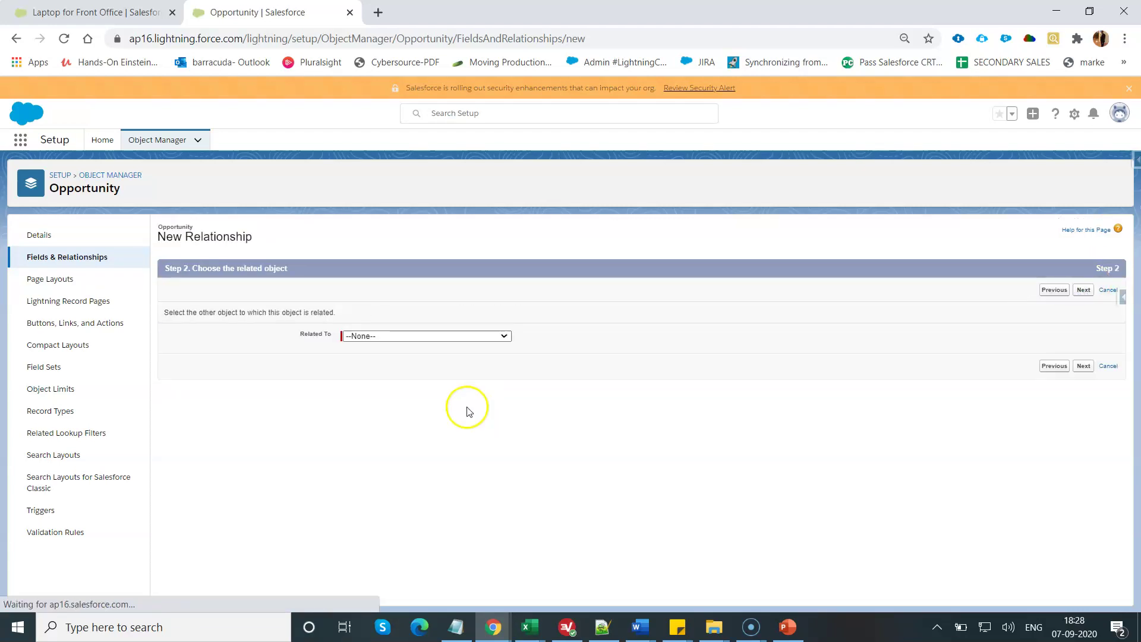
- Set the lookup's Related To object to Contact
click(418, 336)
text(co)
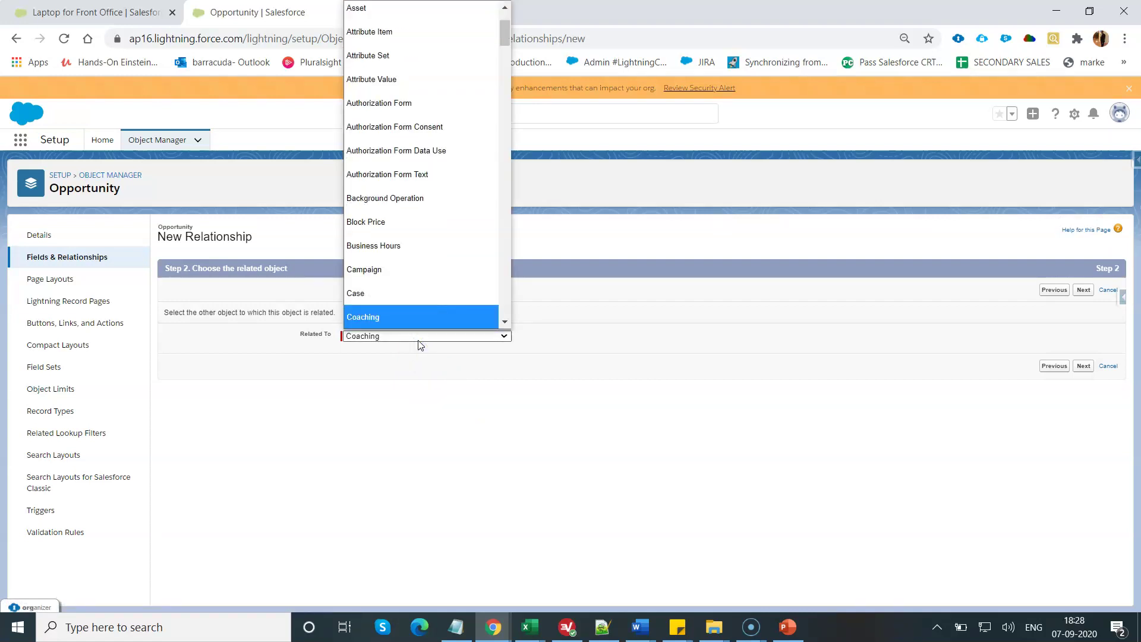
key(Down)
key(Down)
key(Down)
key(Down)
key(Down)
key(Down)
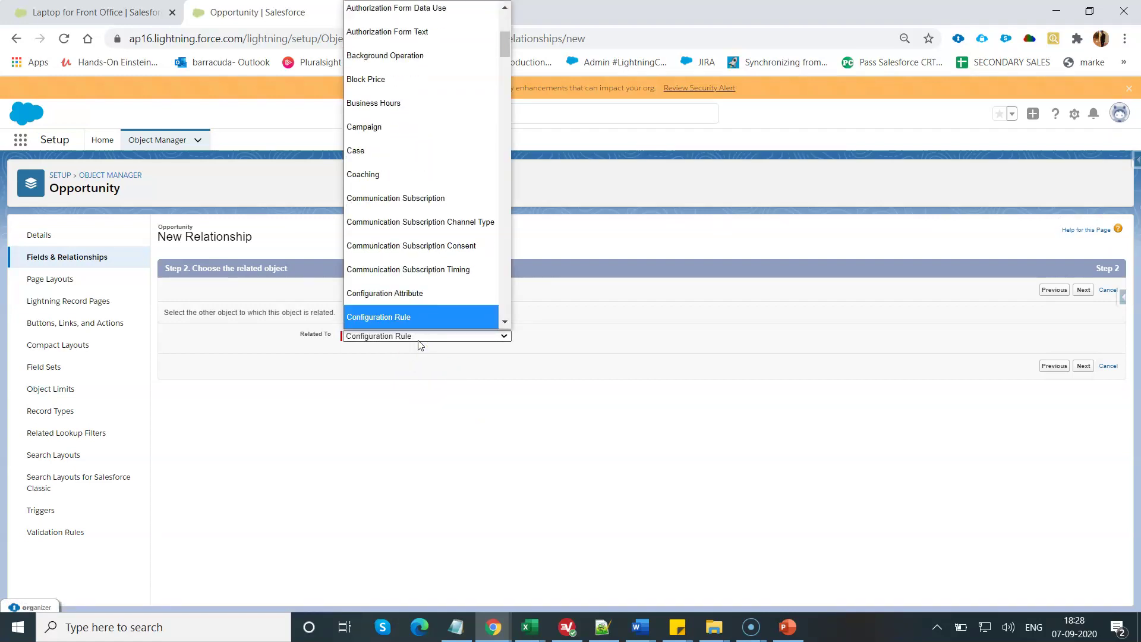
key(Down)
key(Down)
key(Down)
key(Down)
key(Down)
key(Down)
key(Down)
key(Down)
key(Down)
key(Down)
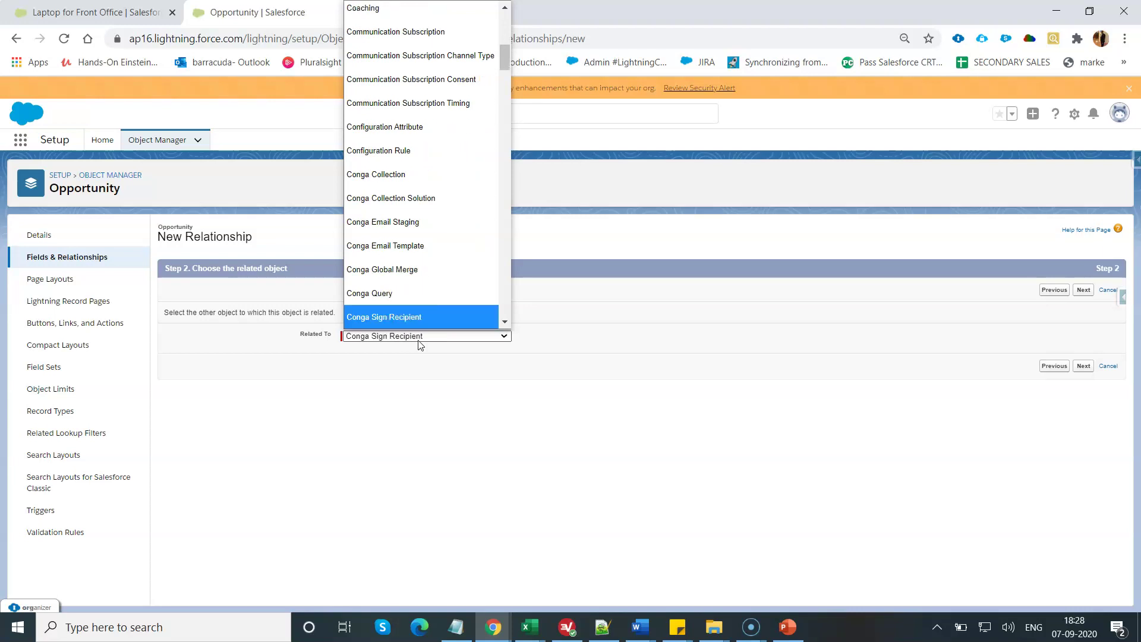
key(Down)
key(Down)
key(Down)
key(Down)
key(Down)
key(Down)
key(Down)
key(Down)
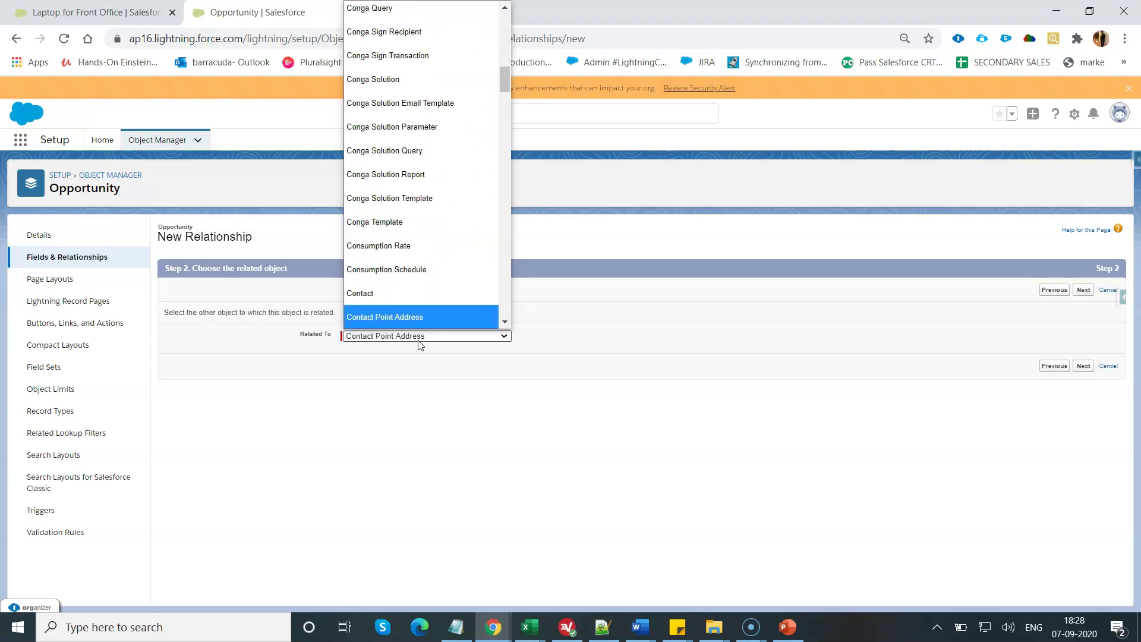
key(Return)
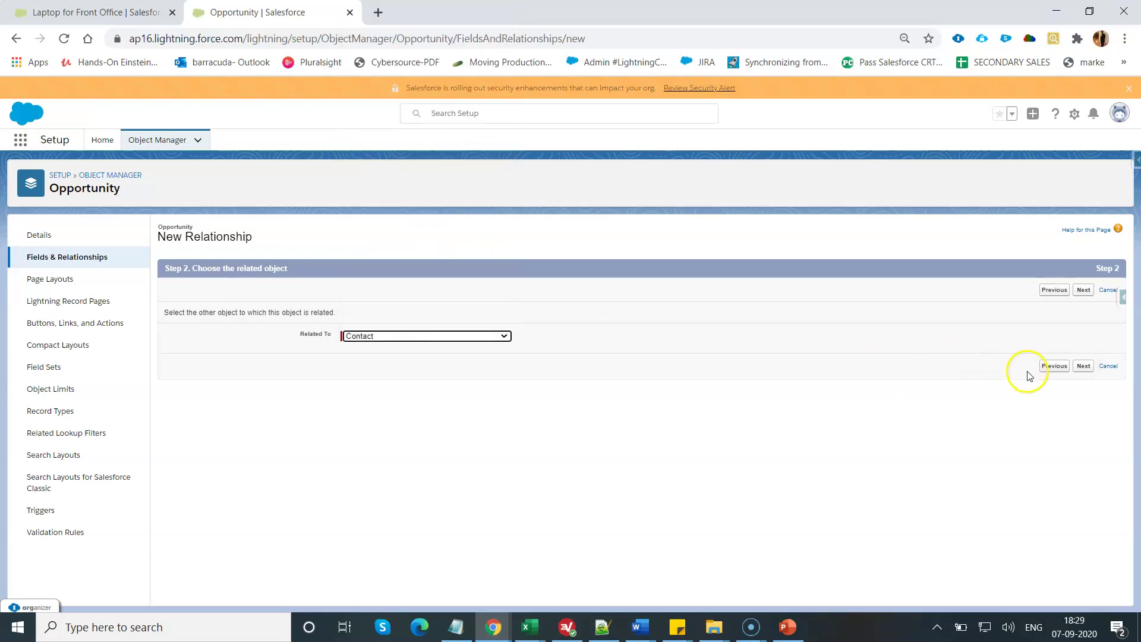
- Set the lookup's Field Label and Field Name to QuotePrimaryContact
click(1083, 367)
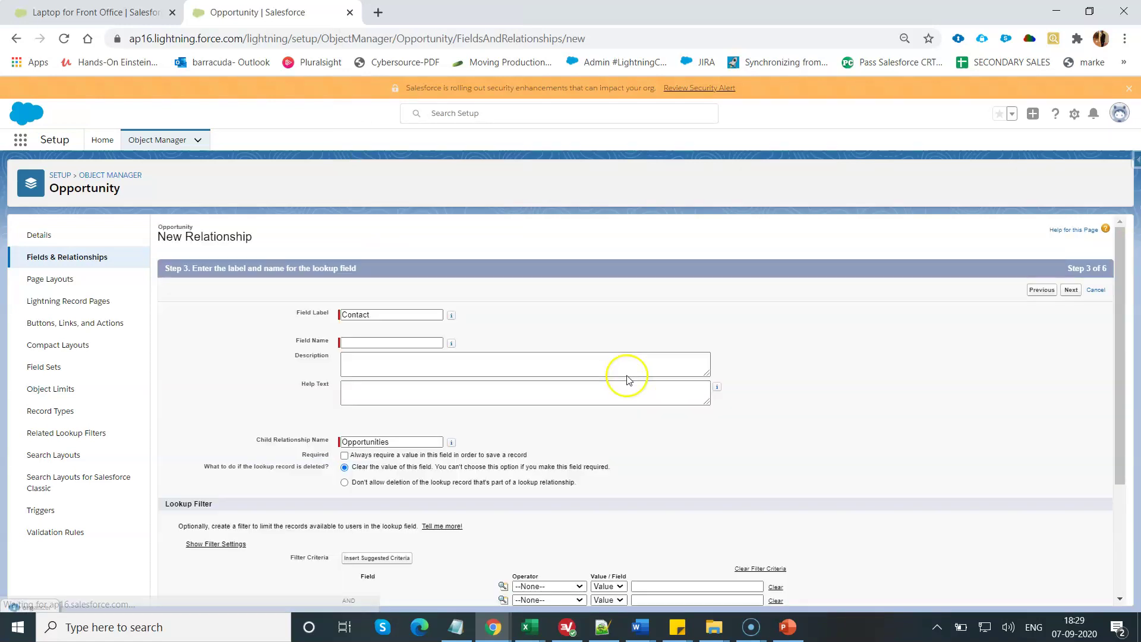
double_click(377, 315)
text(QuotePrimaryContact)
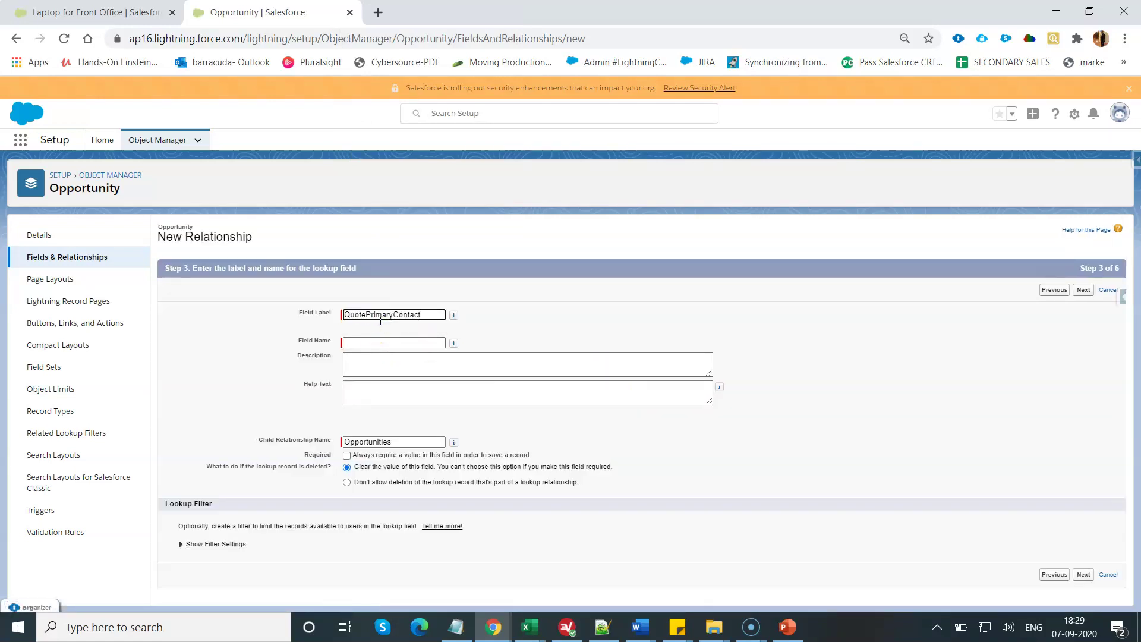
key(Tab)
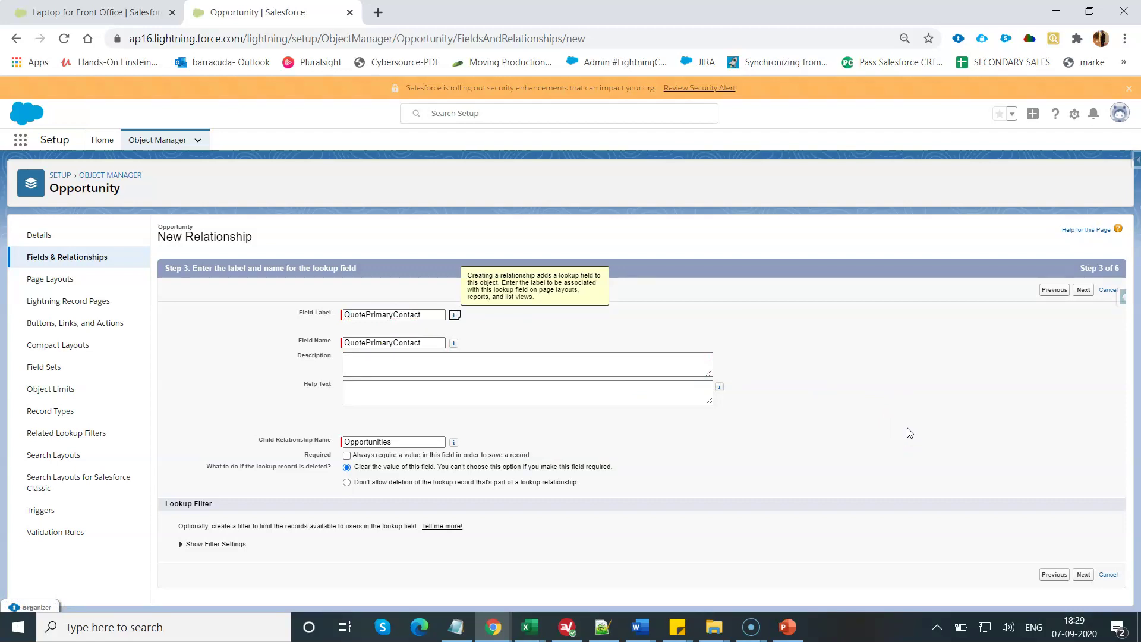
double_click(382, 342)
click(985, 409)
click(1084, 289)
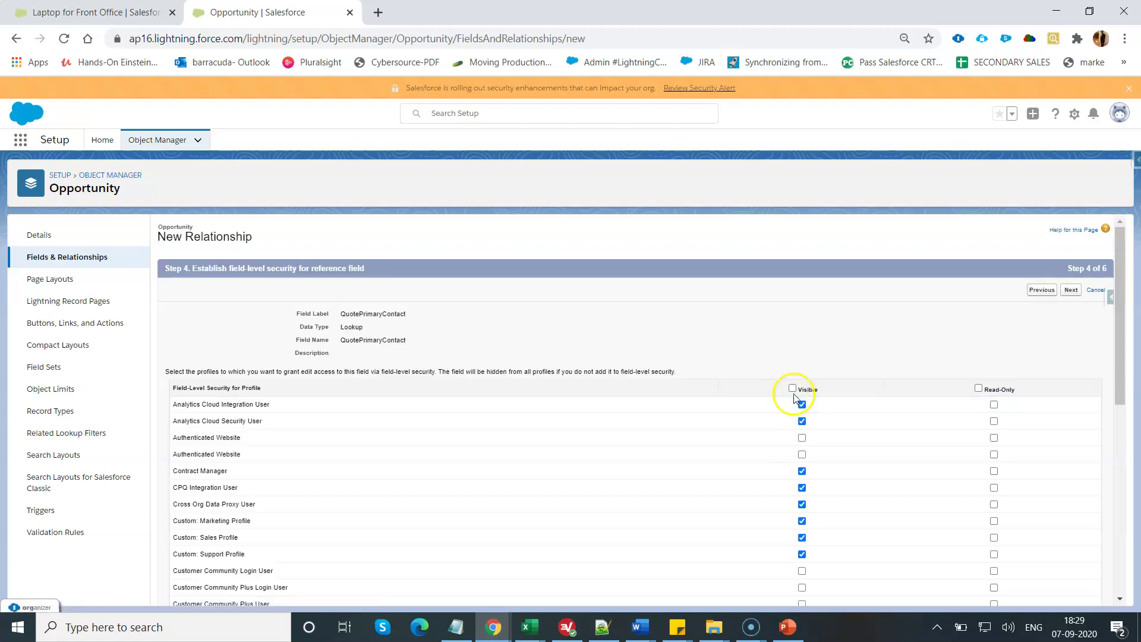
- Save the field visible to all profiles, on all opportunity layouts, without Contact related lists
click(793, 389)
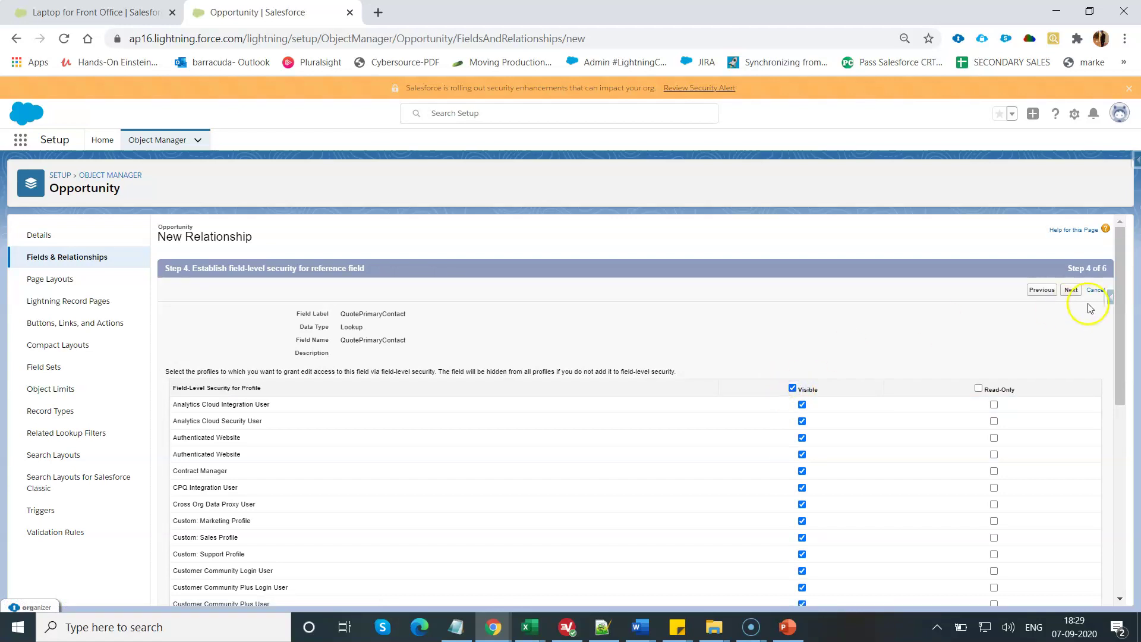
click(1072, 289)
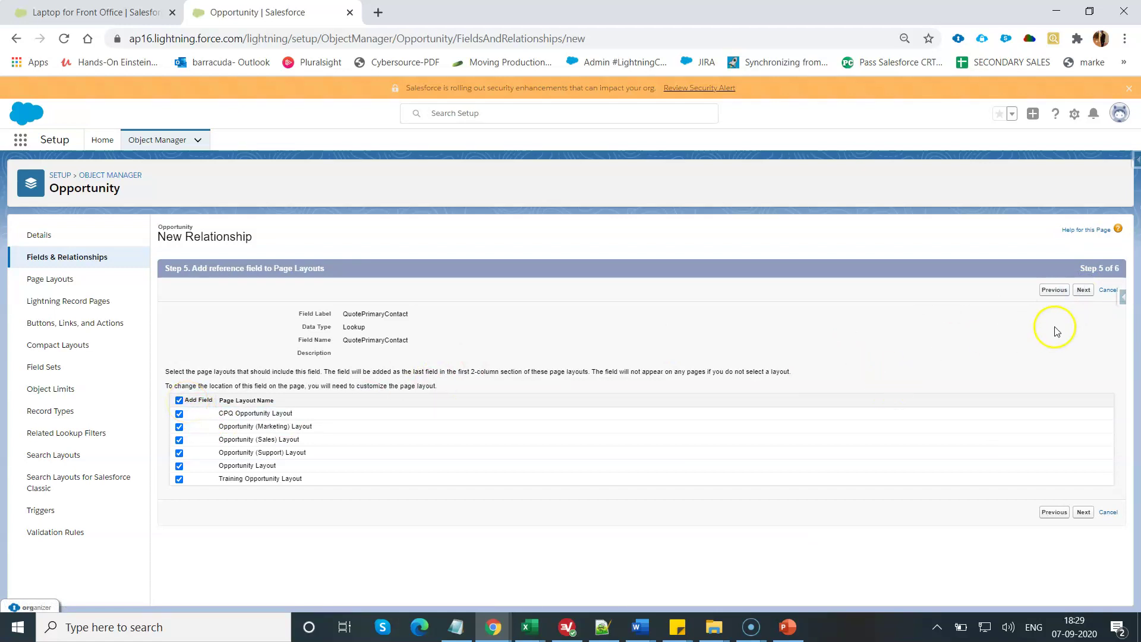
click(1084, 290)
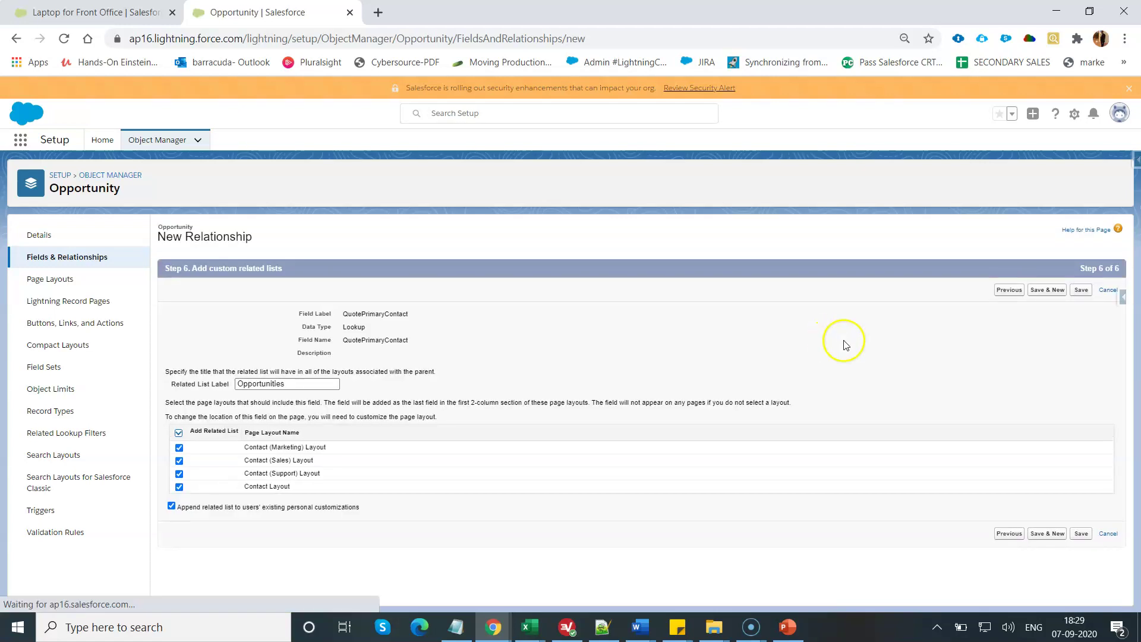
click(178, 433)
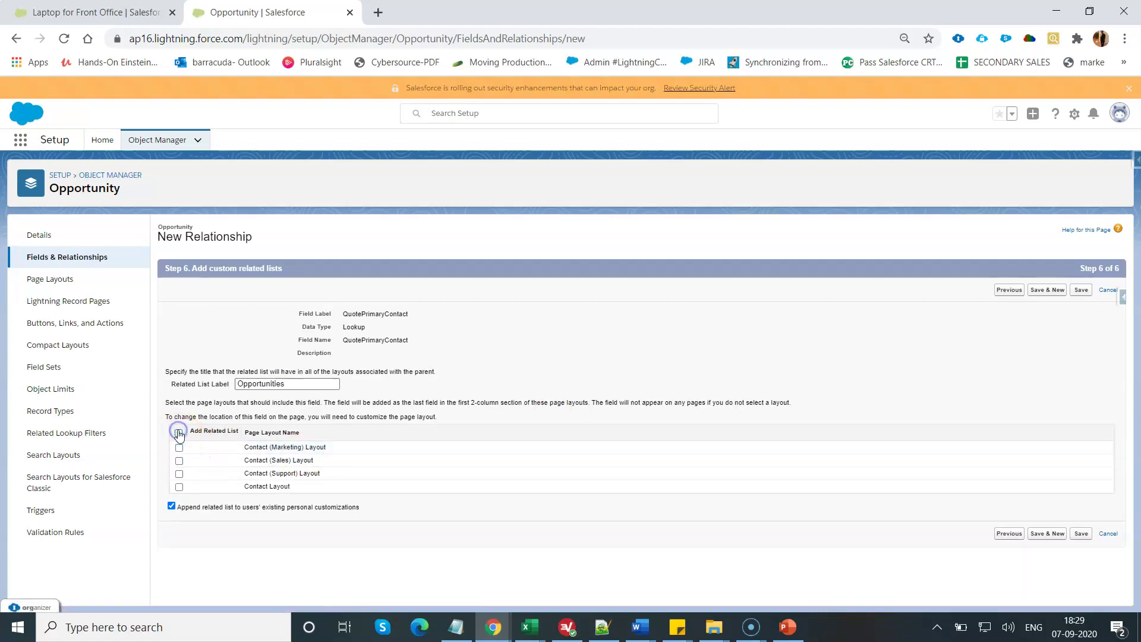
click(1083, 290)
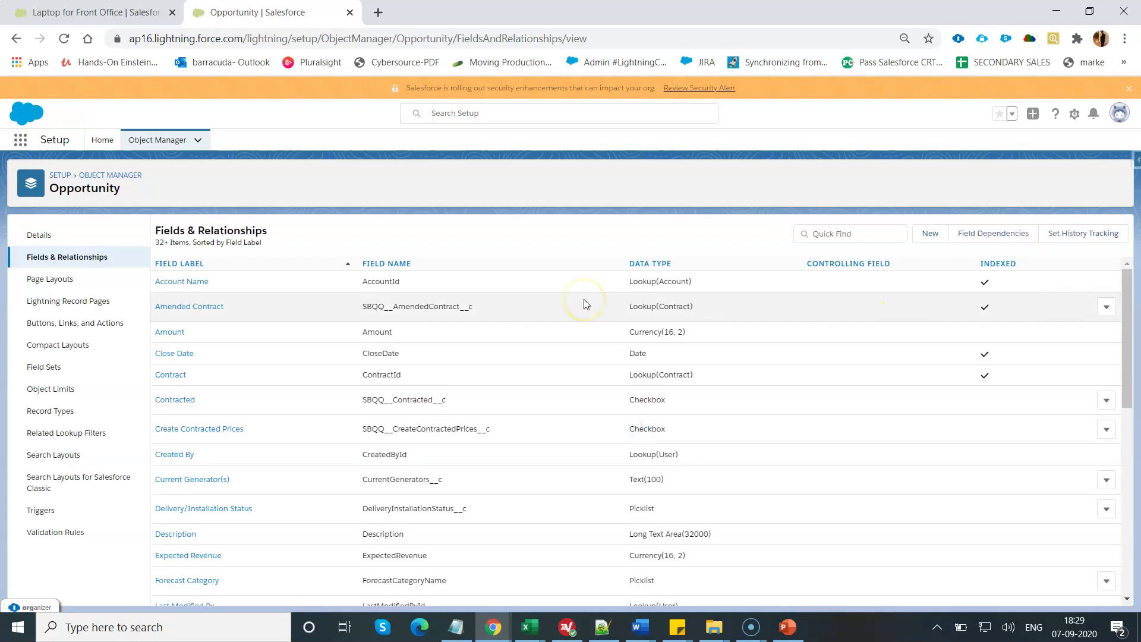
click(110, 12)
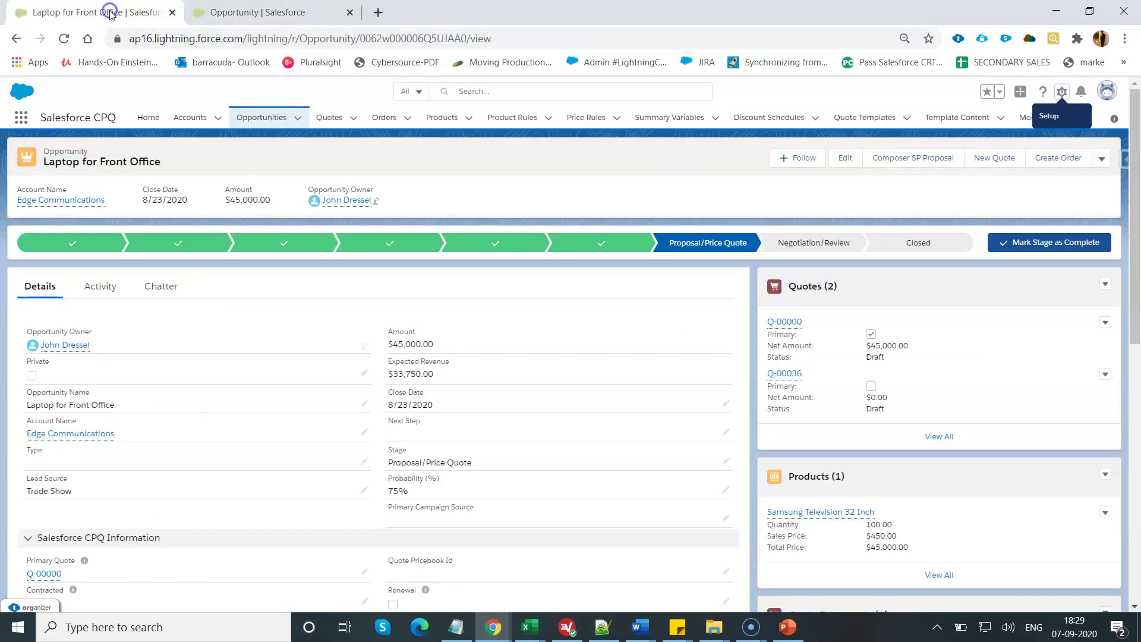
- Open the Edge Communications account and start a new opportunity from its Opportunities (9) list
click(99, 440)
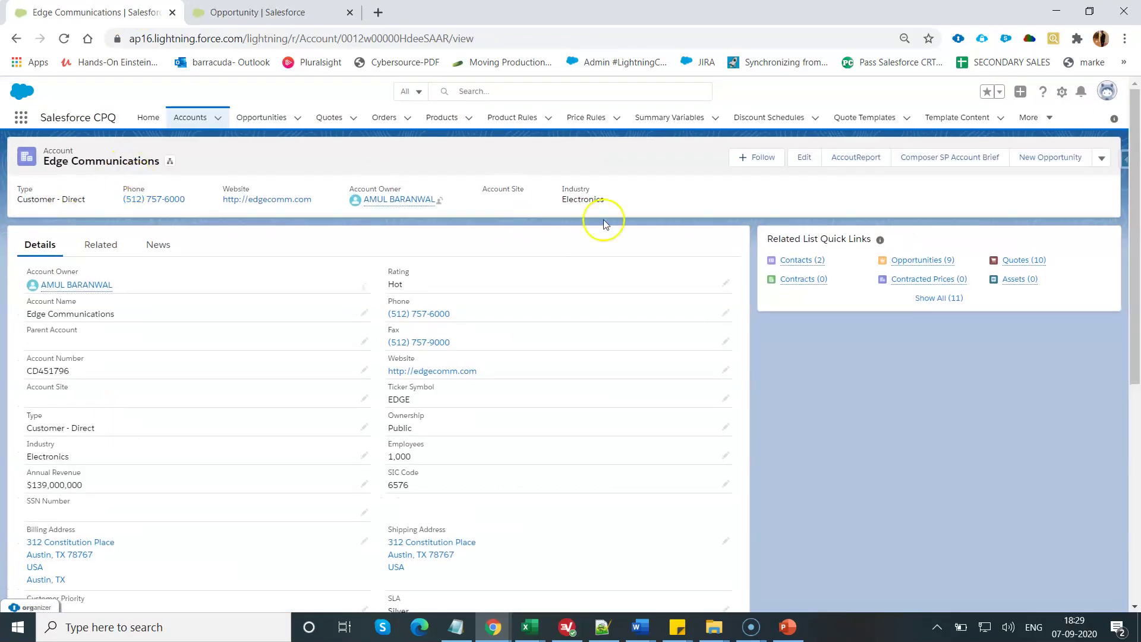
mouse_move(796, 262)
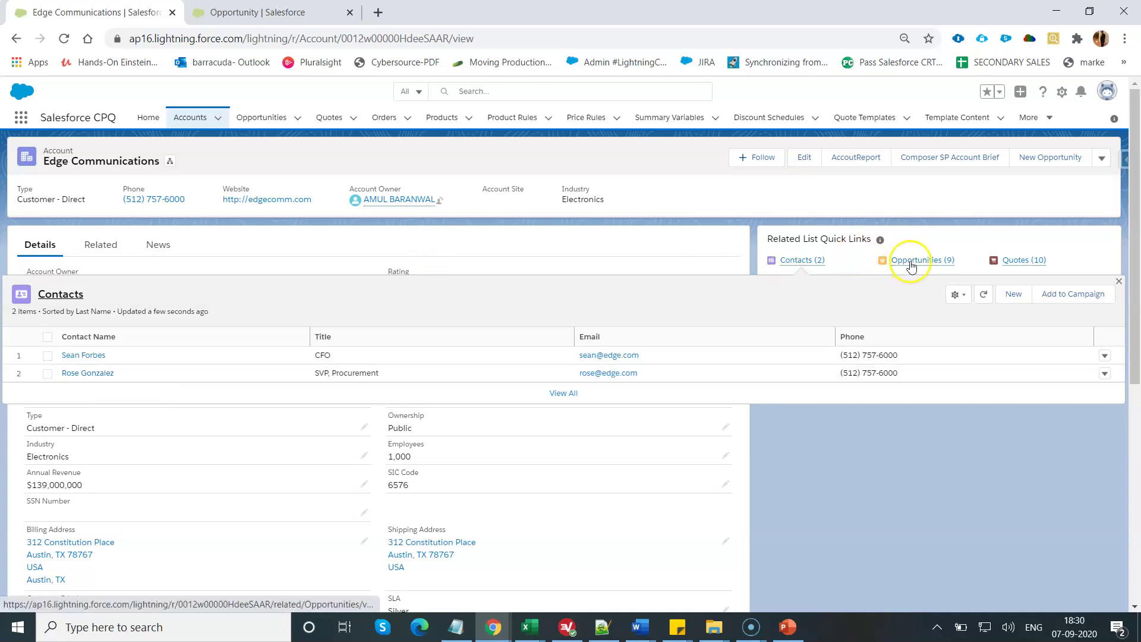
mouse_move(911, 265)
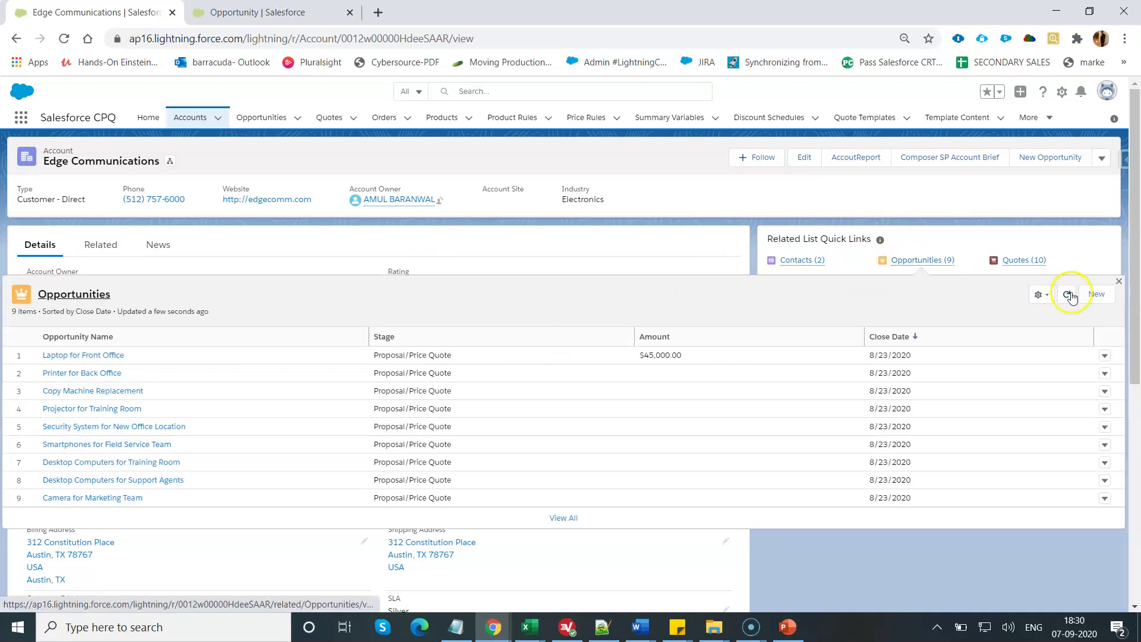
click(1097, 295)
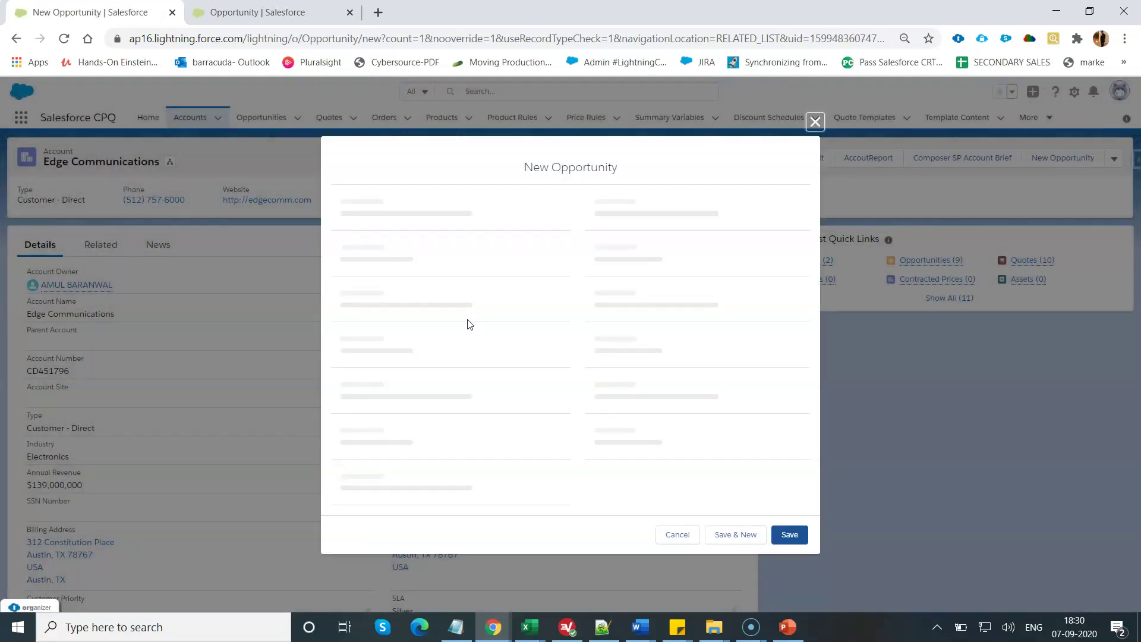
- Save opportunity 'New Deal' with close date 9/7/2020 and stage Qualification
click(462, 281)
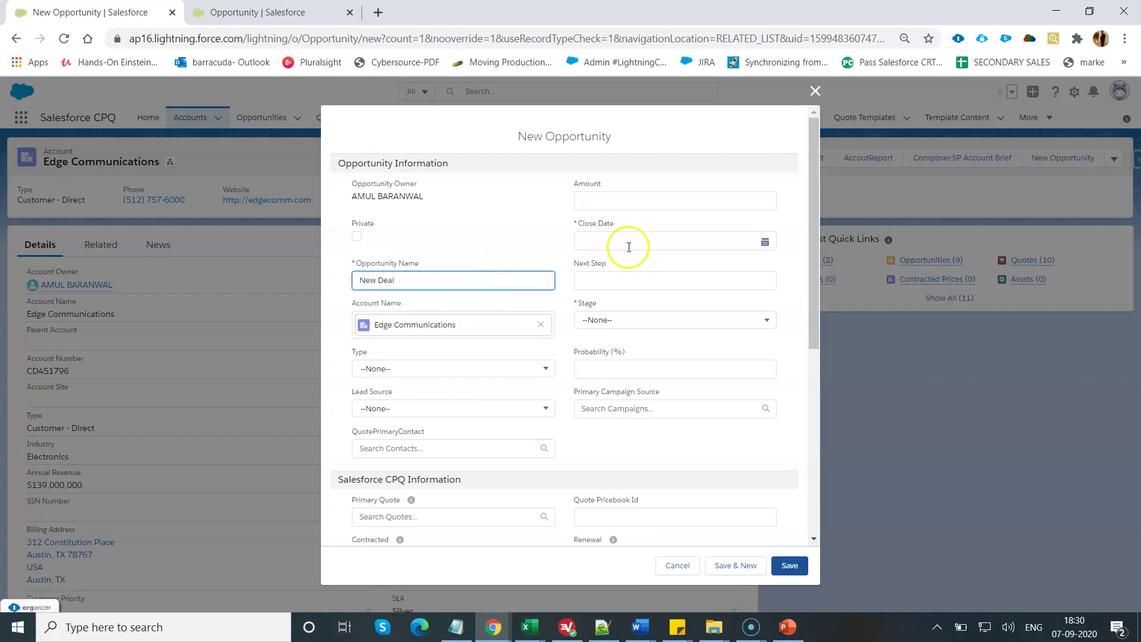
click(766, 242)
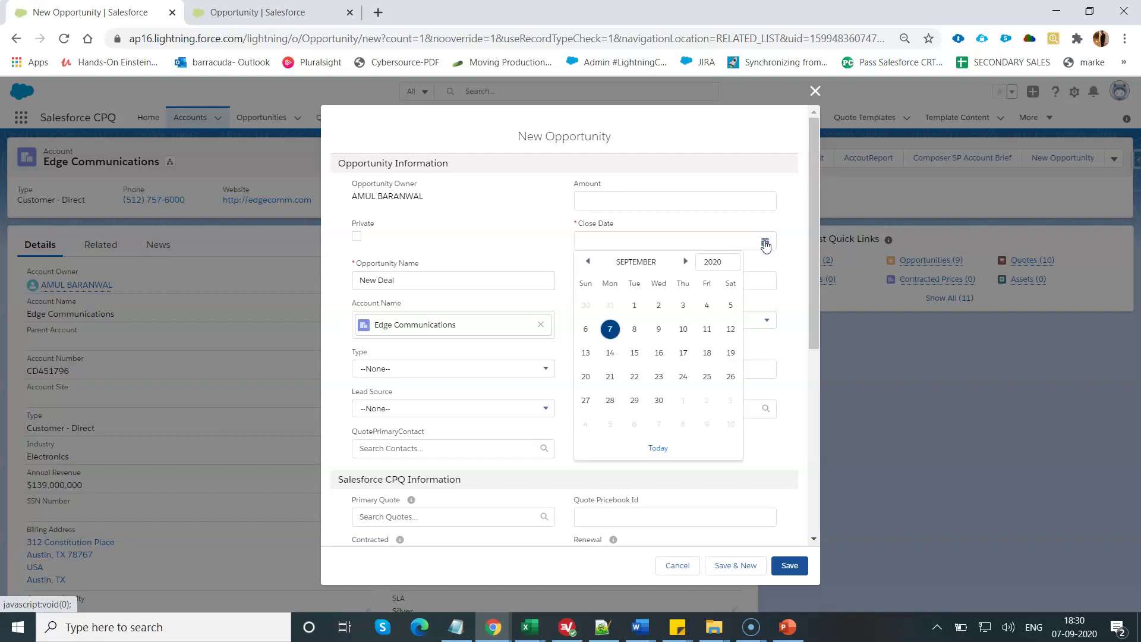
click(608, 331)
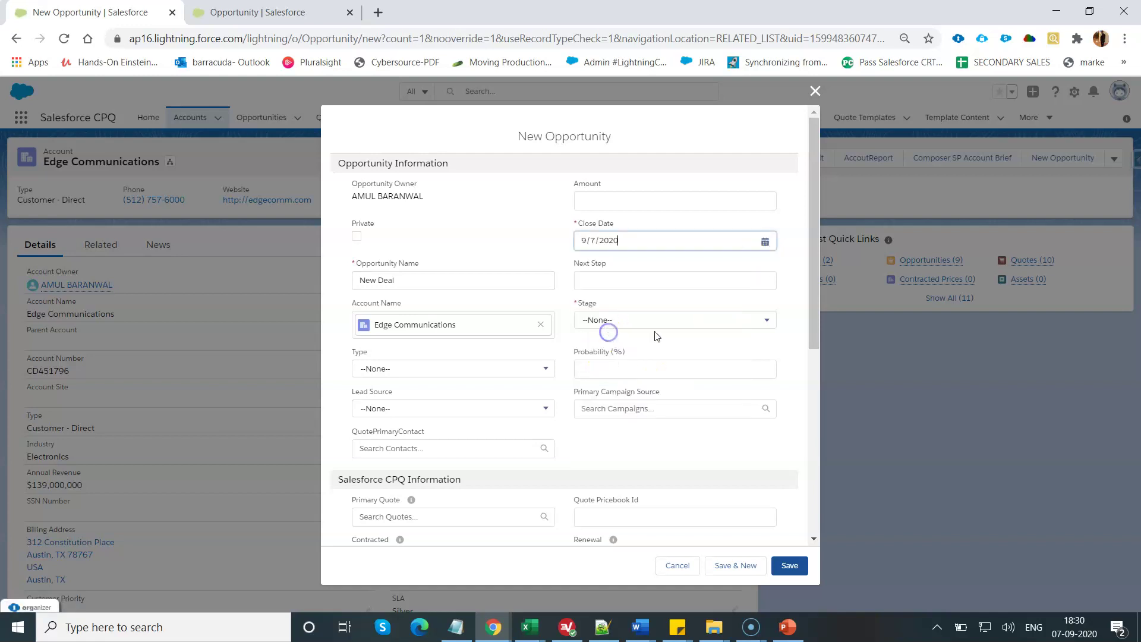
click(734, 322)
click(648, 393)
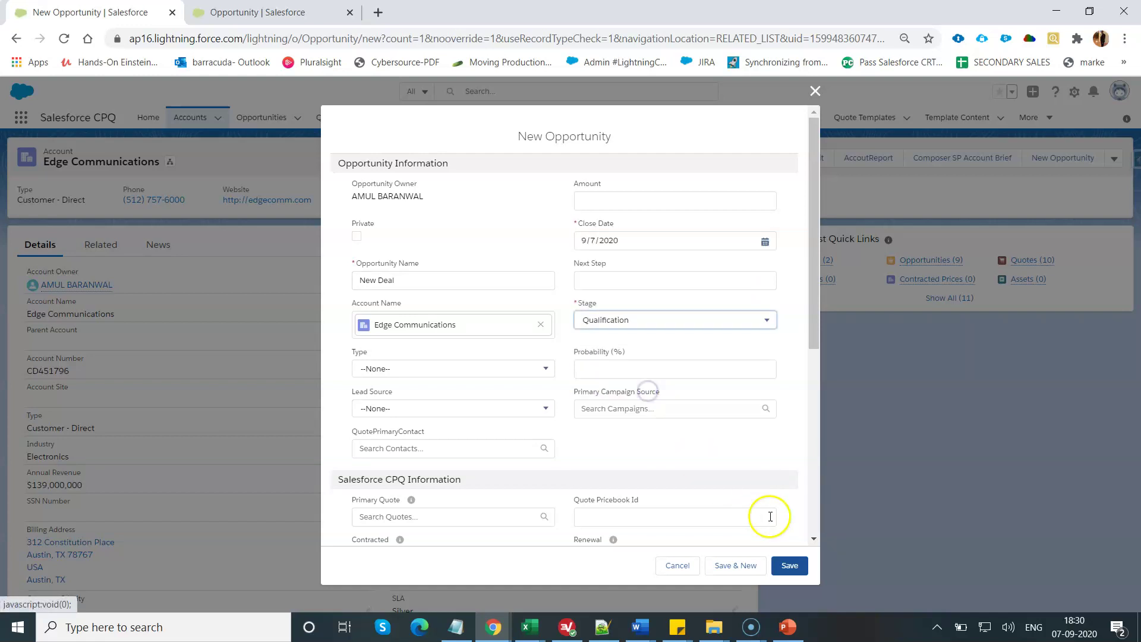
click(793, 568)
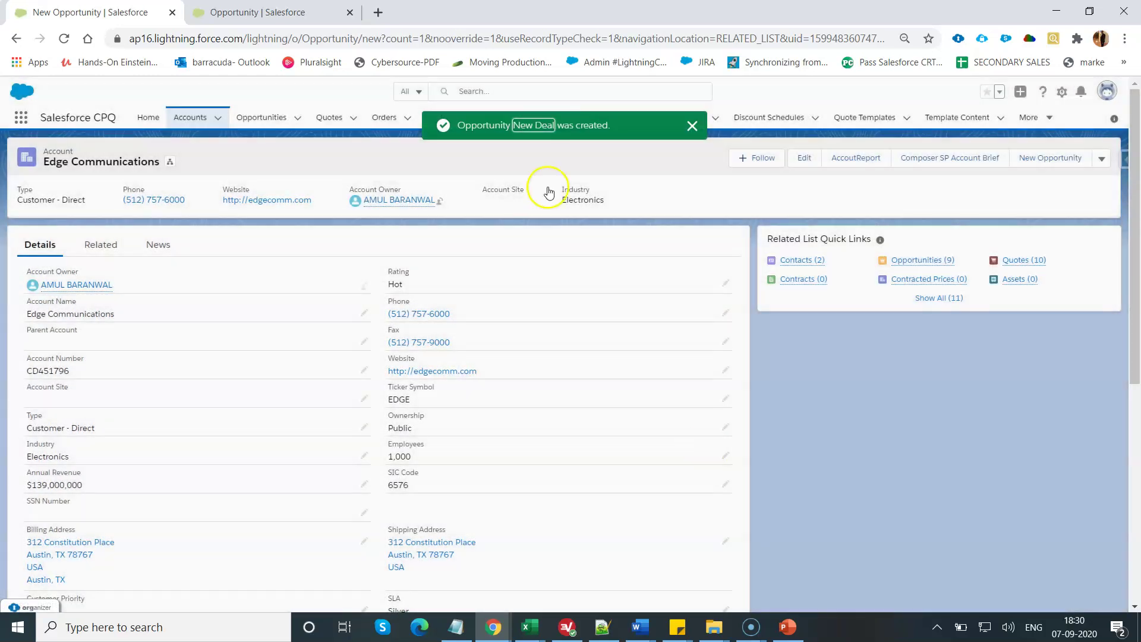
- On New Deal, add a contact role for the first Edge Communications contact
click(533, 125)
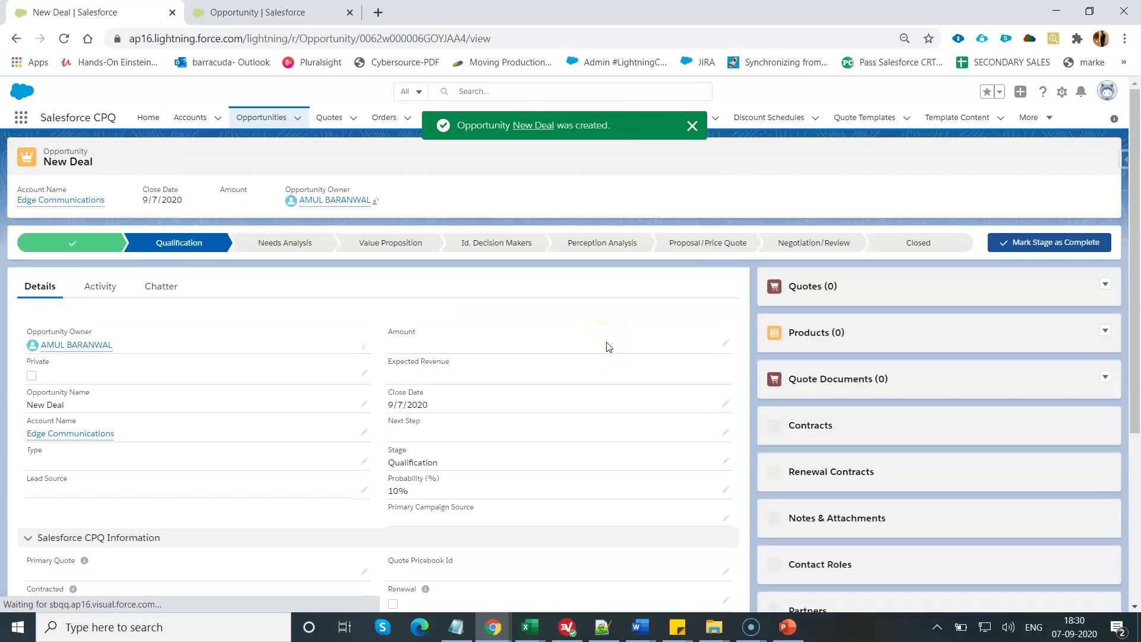
scroll(1133, 327, down, 2)
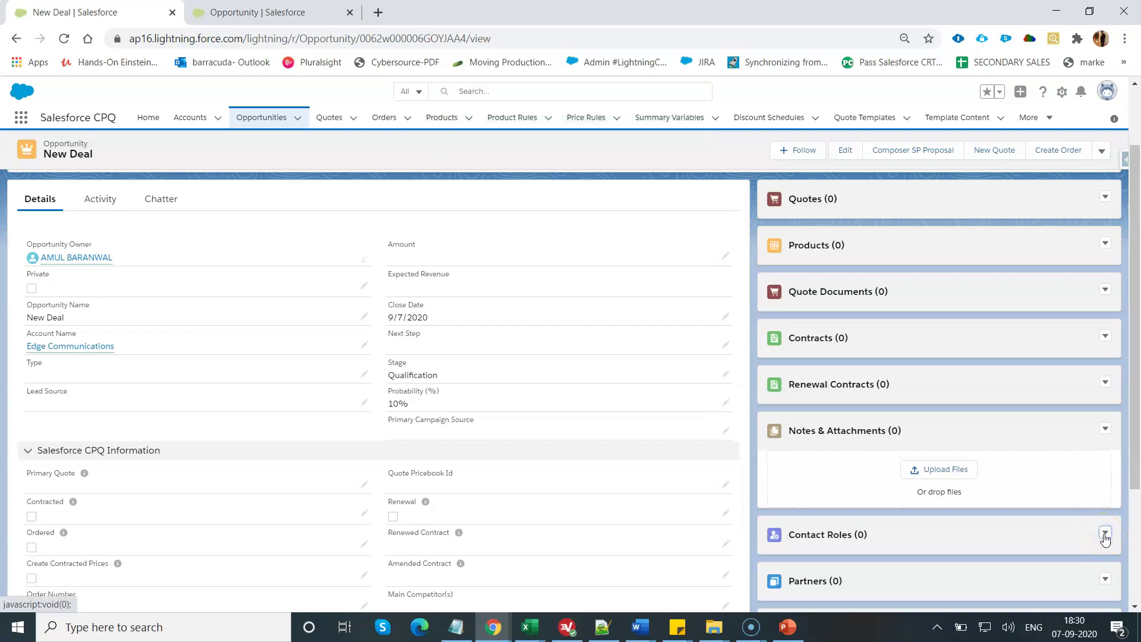
click(1105, 537)
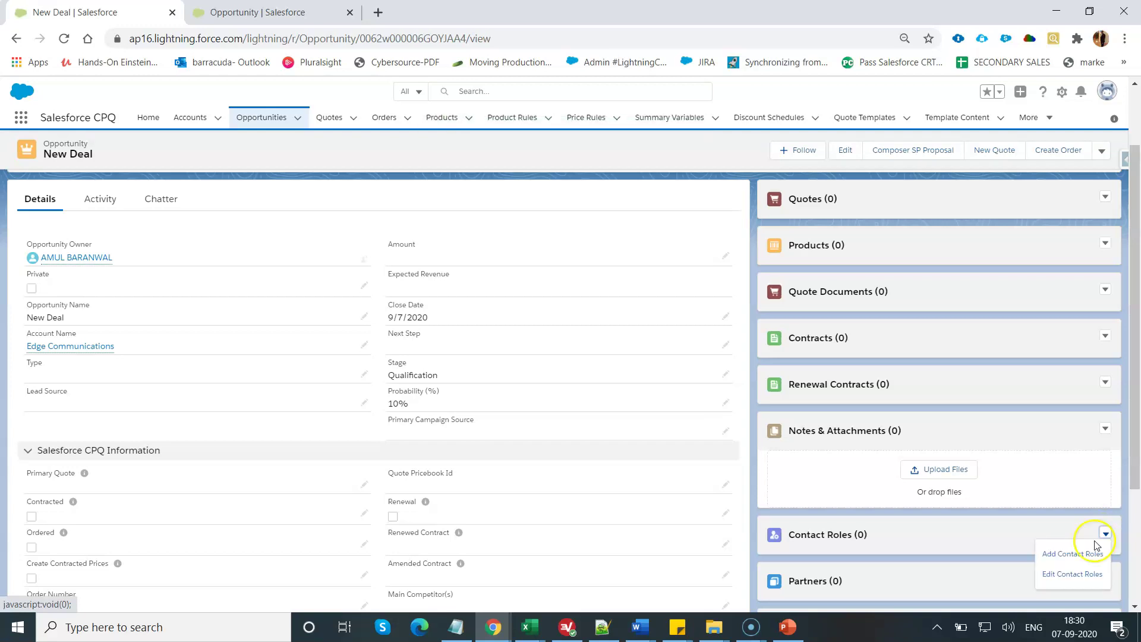
click(1075, 554)
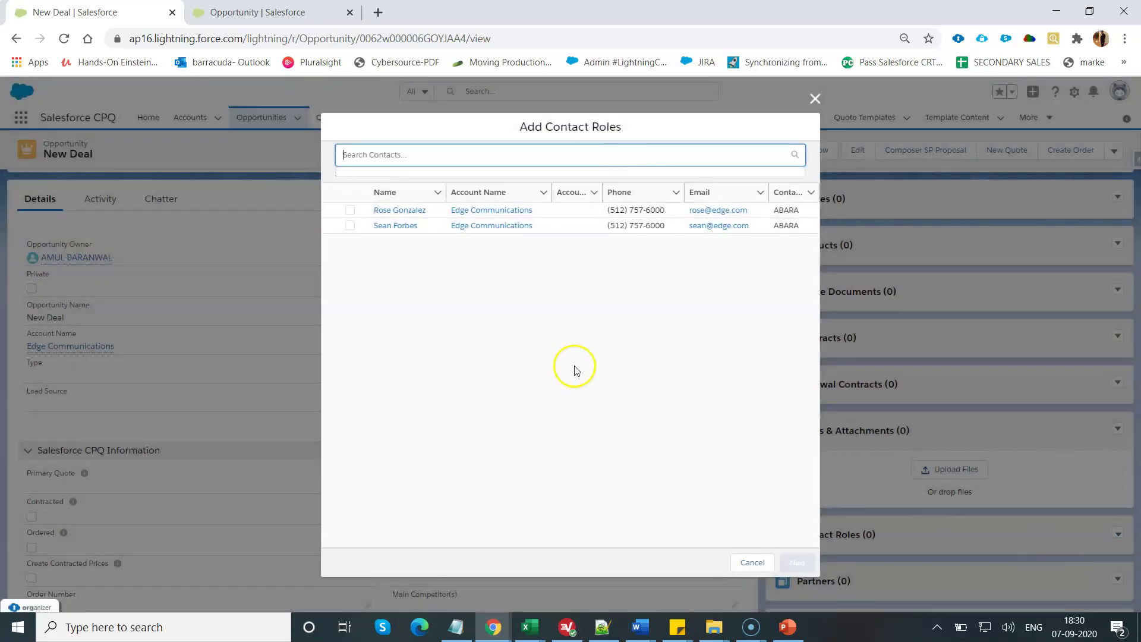
click(350, 211)
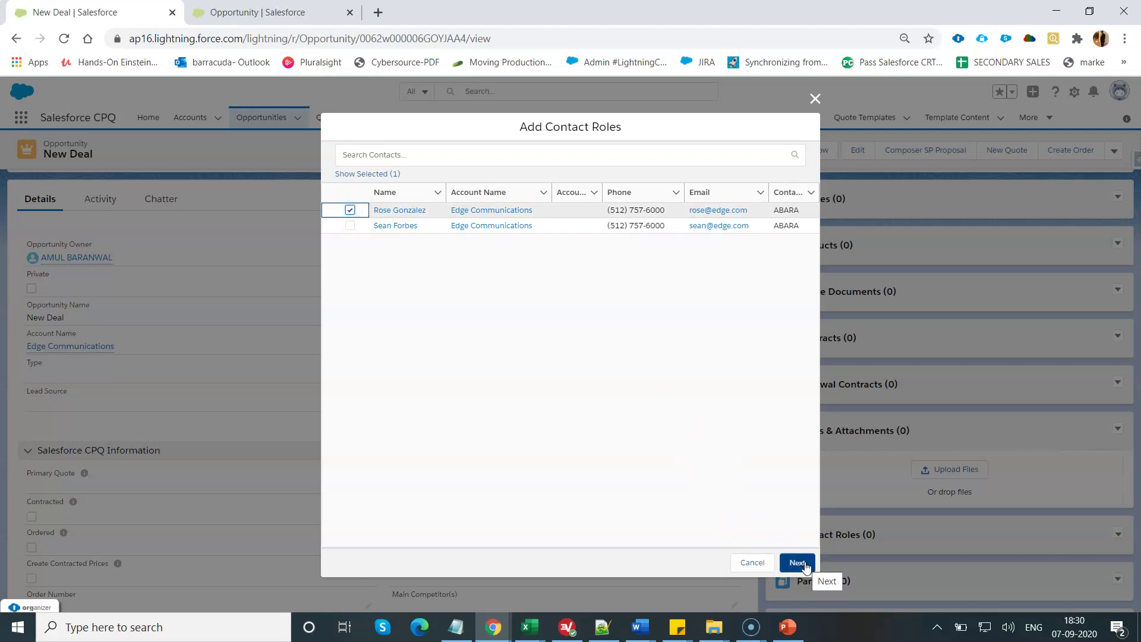
click(807, 566)
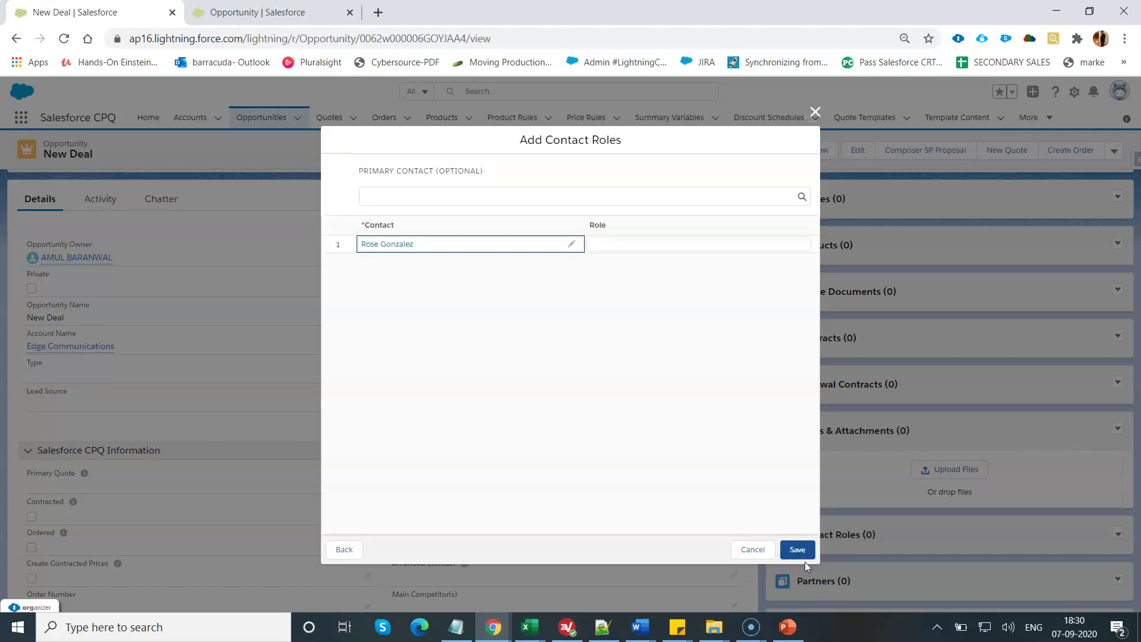
- Assign that contact the Decision Maker role and save
click(768, 246)
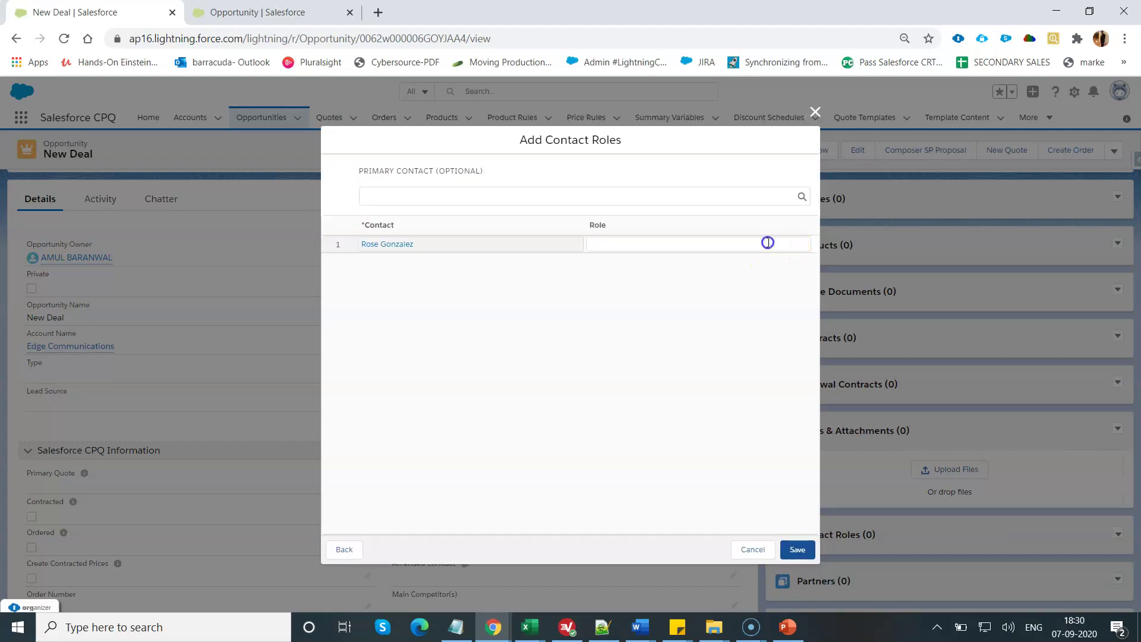
click(757, 250)
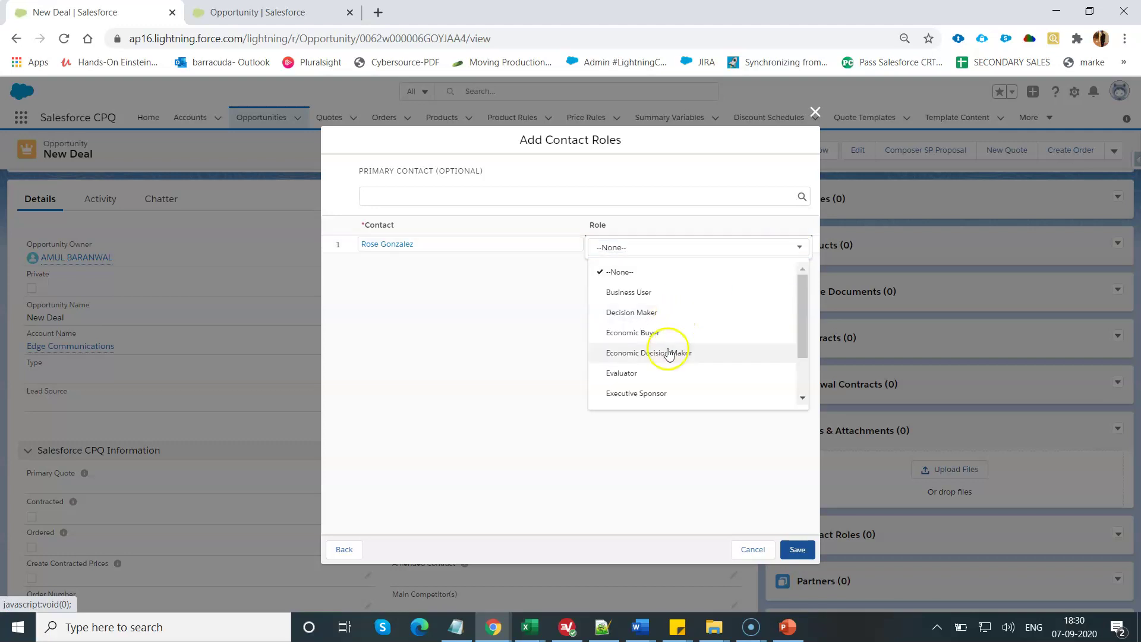
click(644, 311)
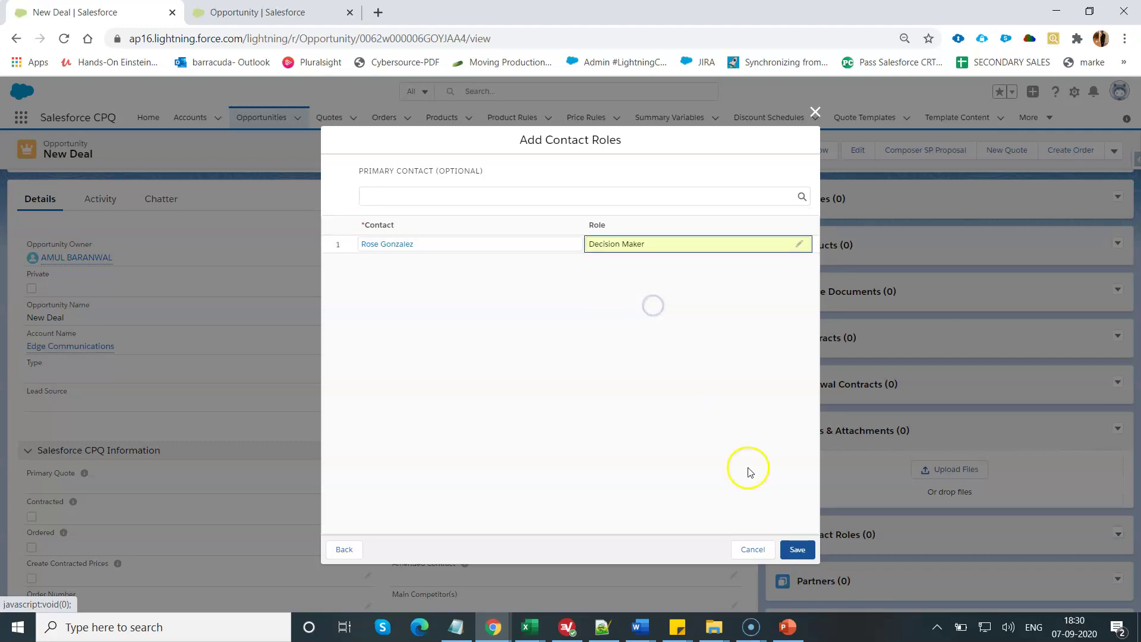
click(806, 553)
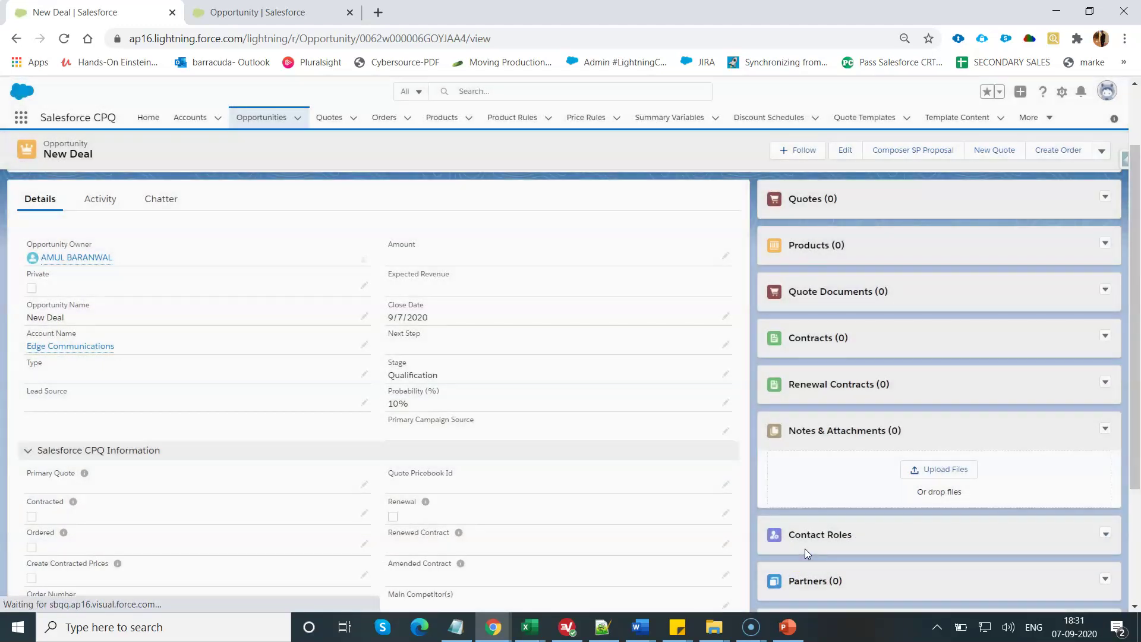
- Edit New Deal's Decision Maker contact role to tick Primary and save it
click(1030, 484)
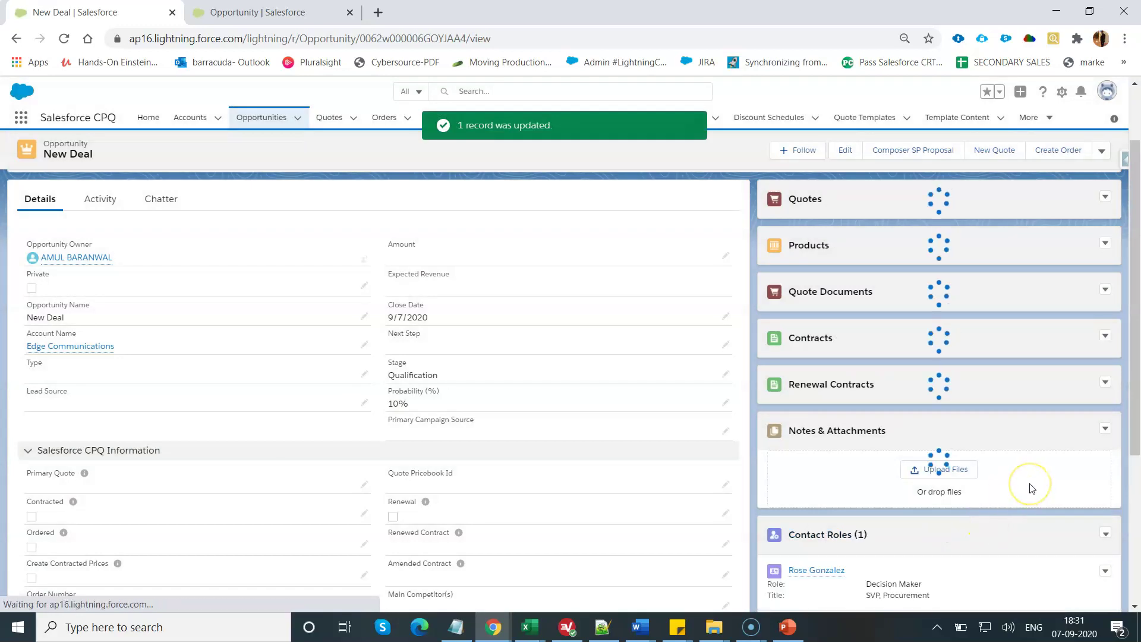
scroll(1031, 488, down, 1)
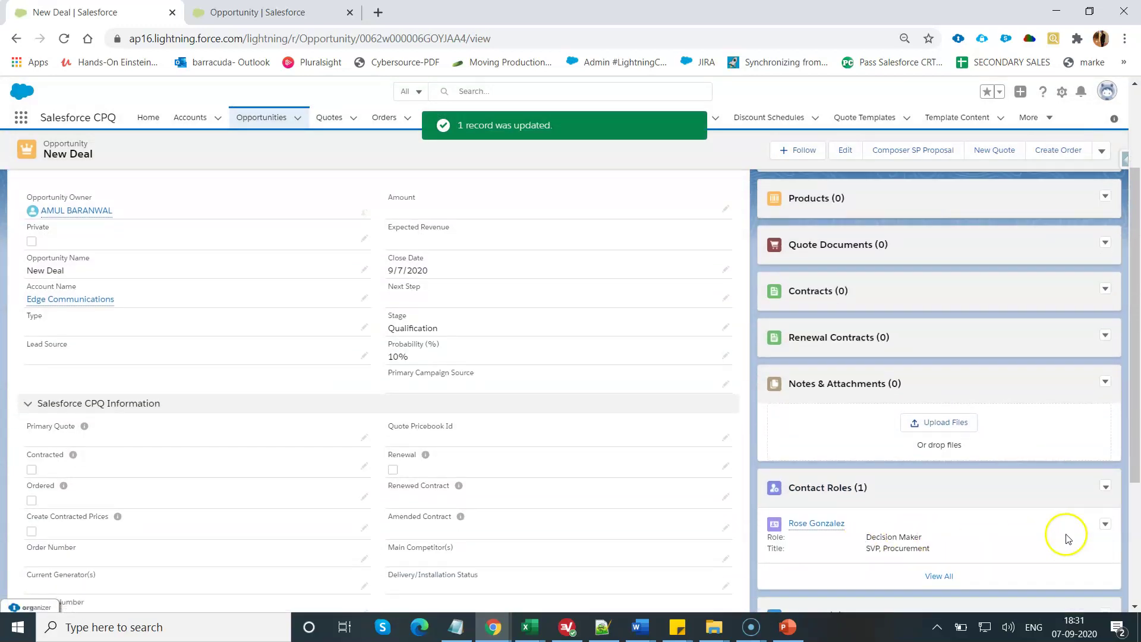
click(1106, 525)
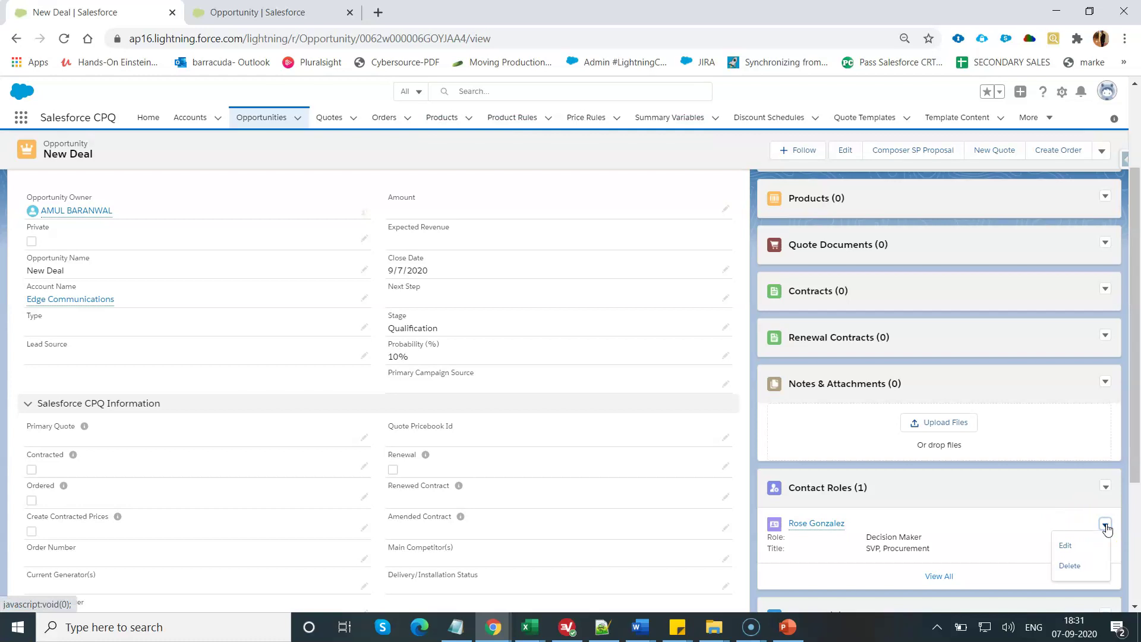
click(1065, 546)
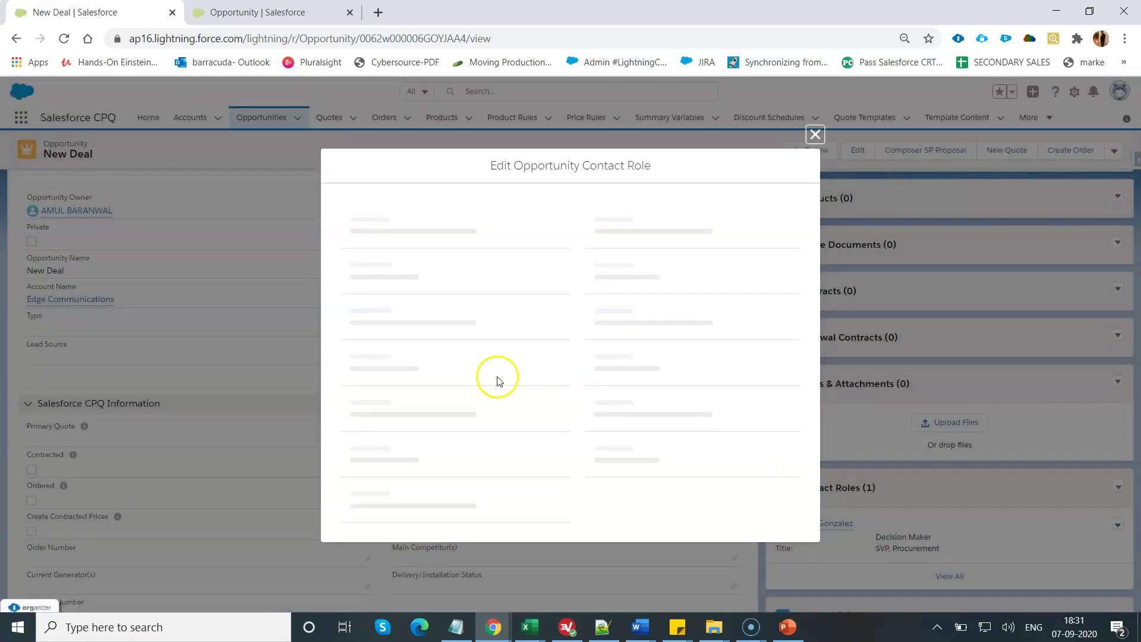
click(367, 406)
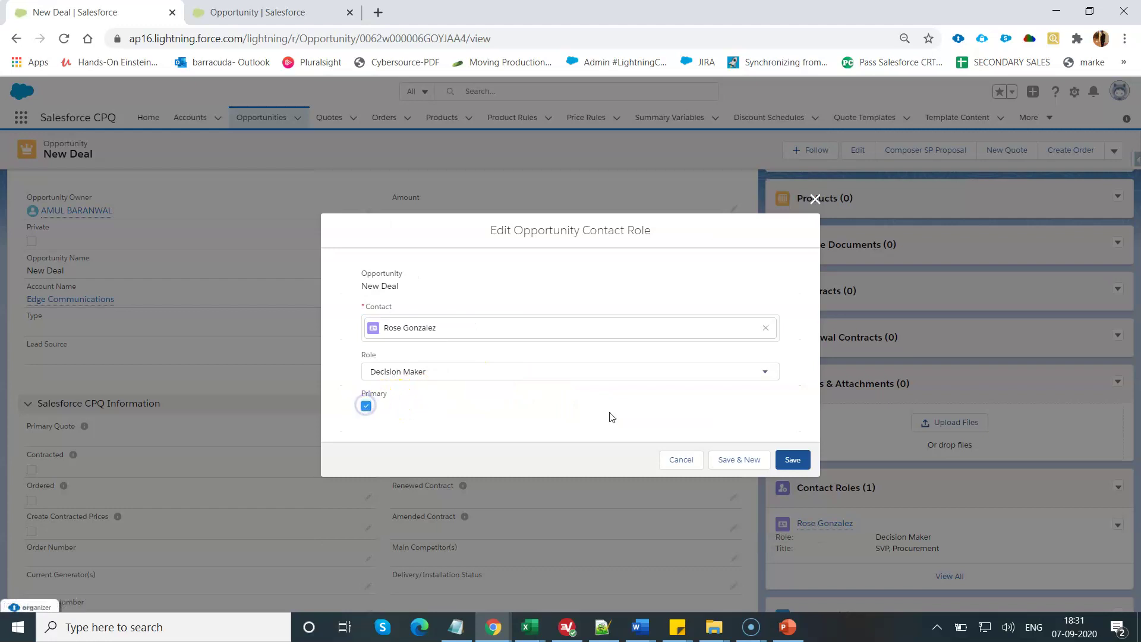
click(794, 460)
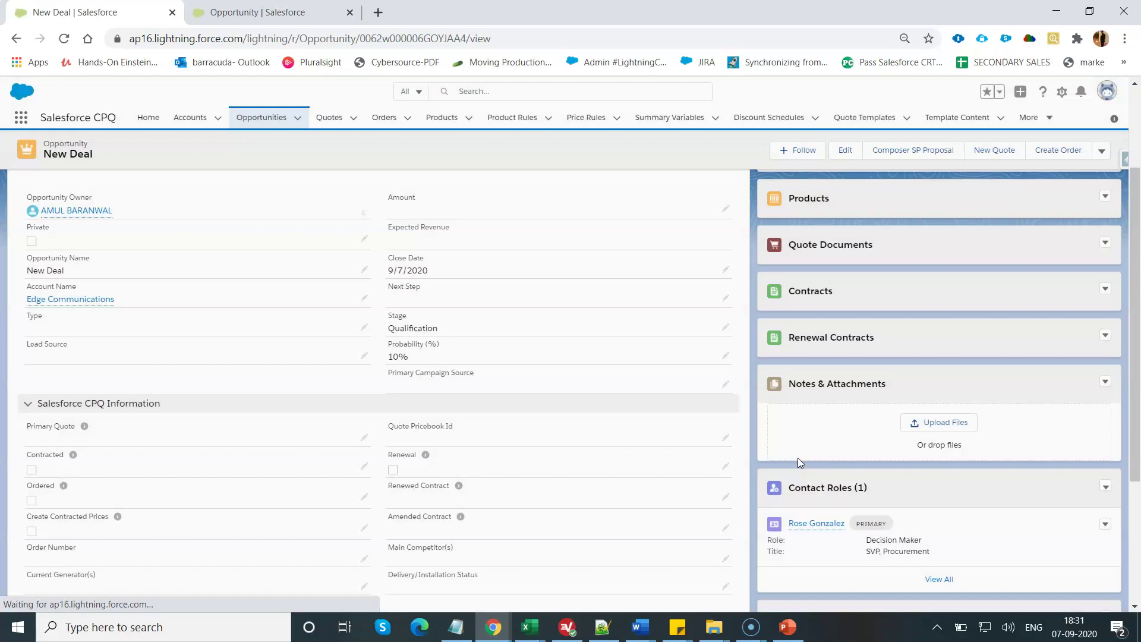
scroll(1137, 239, up, 2)
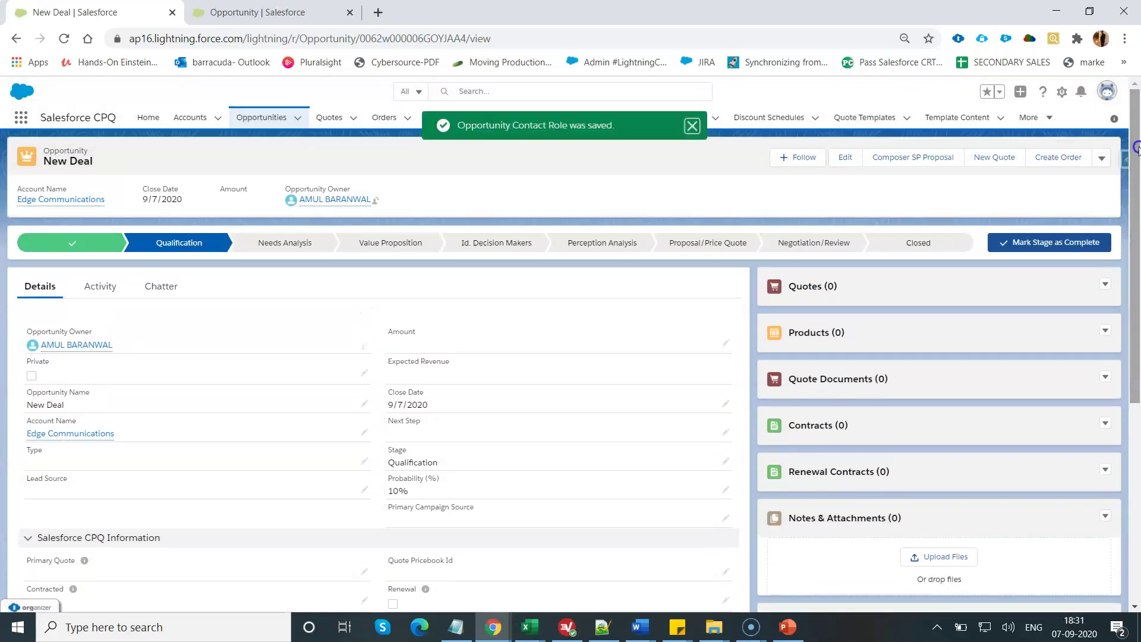
- Create a New Deal quote with default settings, then open Q-00037 to view its prefilled Primary Contact
click(1000, 156)
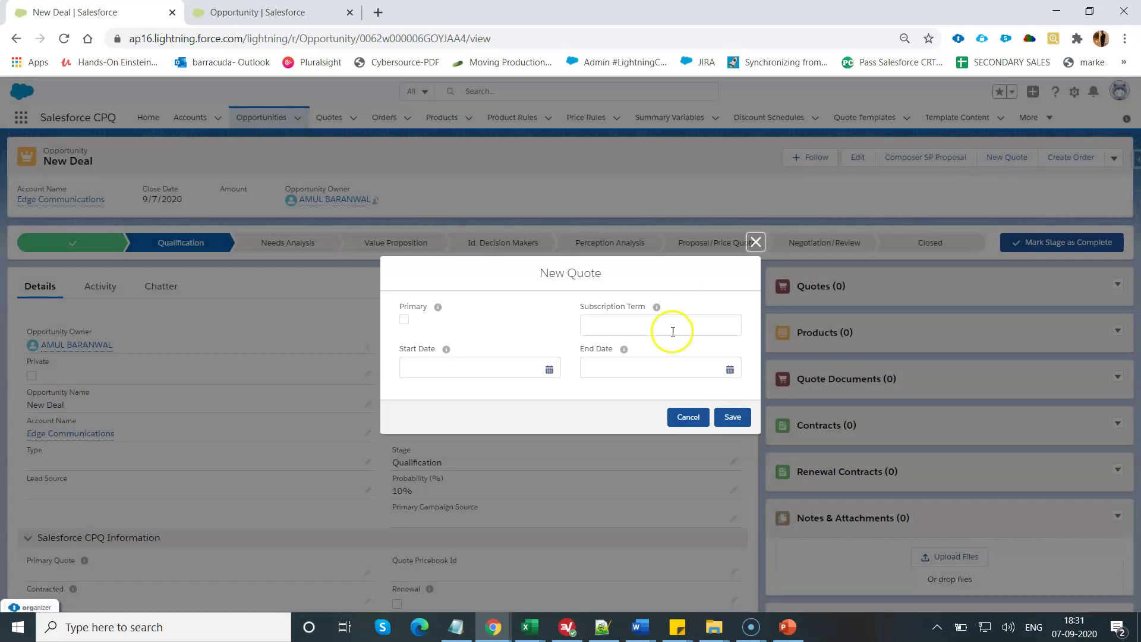
click(734, 417)
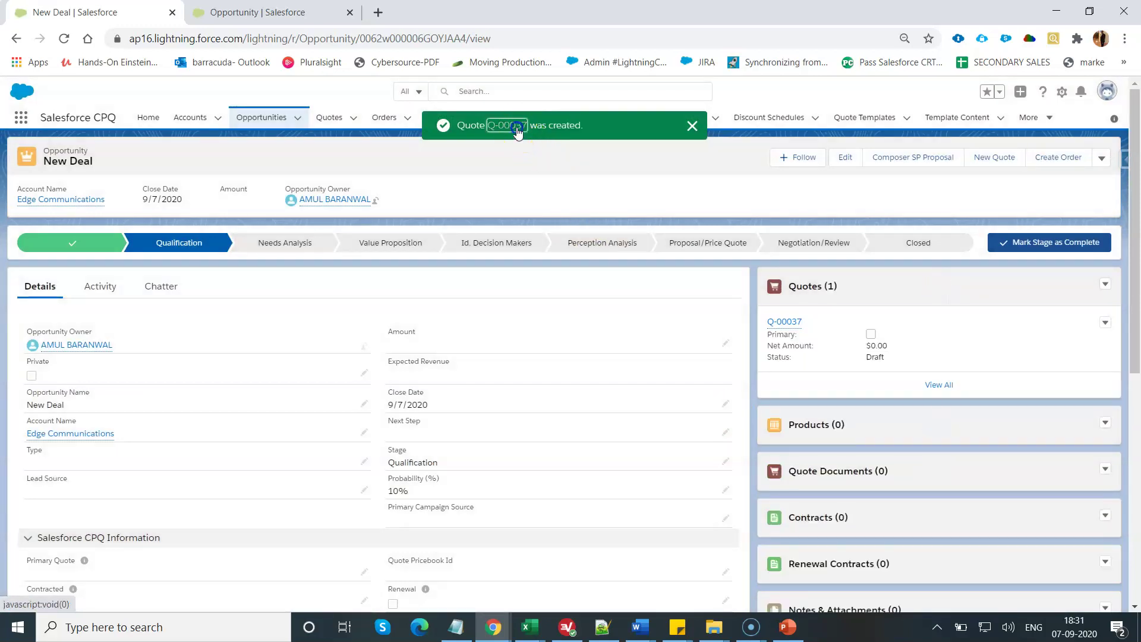
click(515, 125)
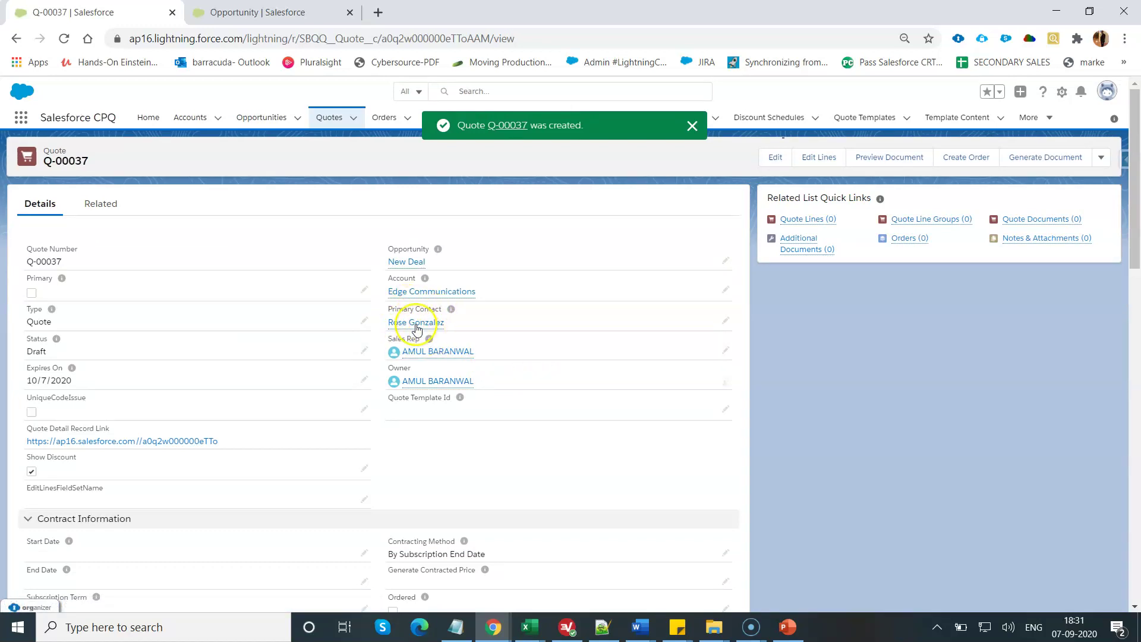
mouse_move(438, 332)
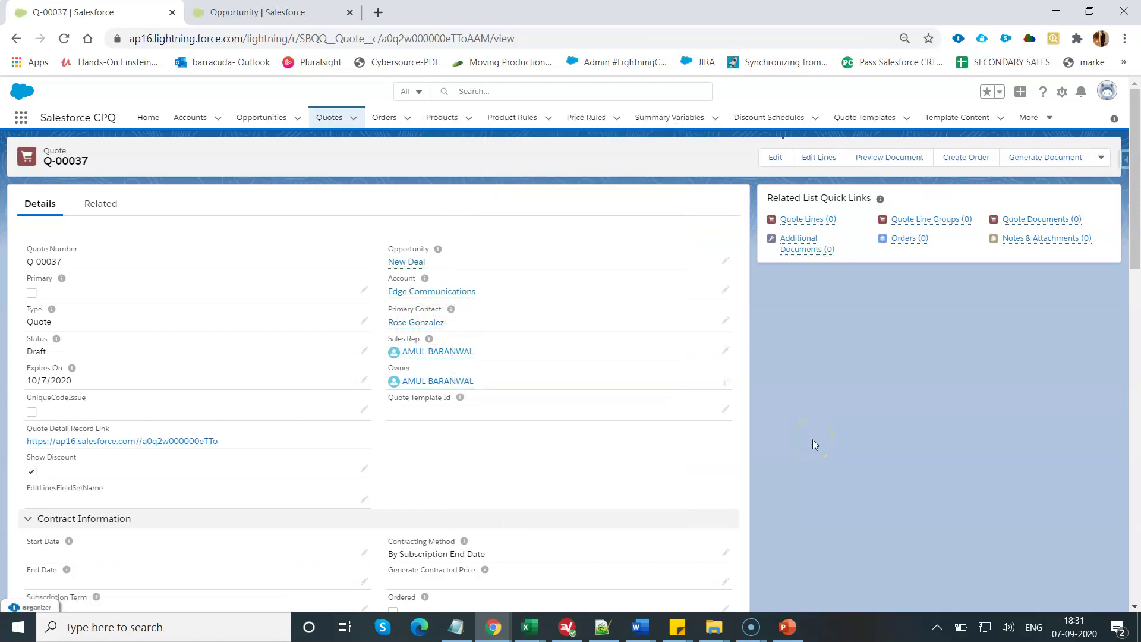
- Bring the CPQ tips presentation forward and display slide 4, the closing 'Thank you.' slide
mouse_move(793, 629)
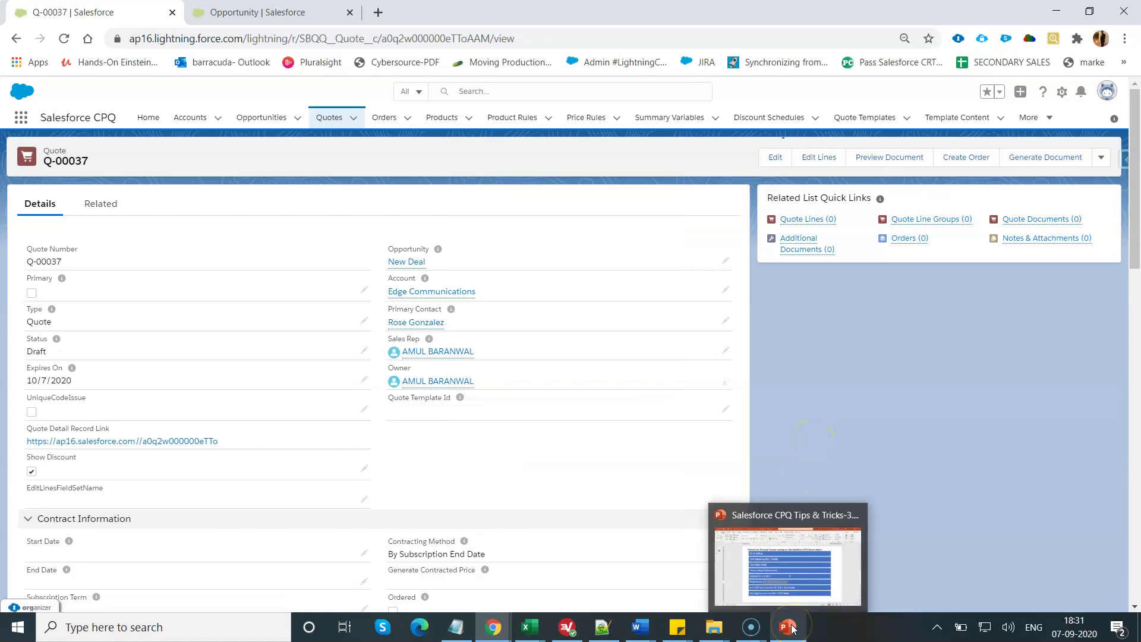
click(793, 629)
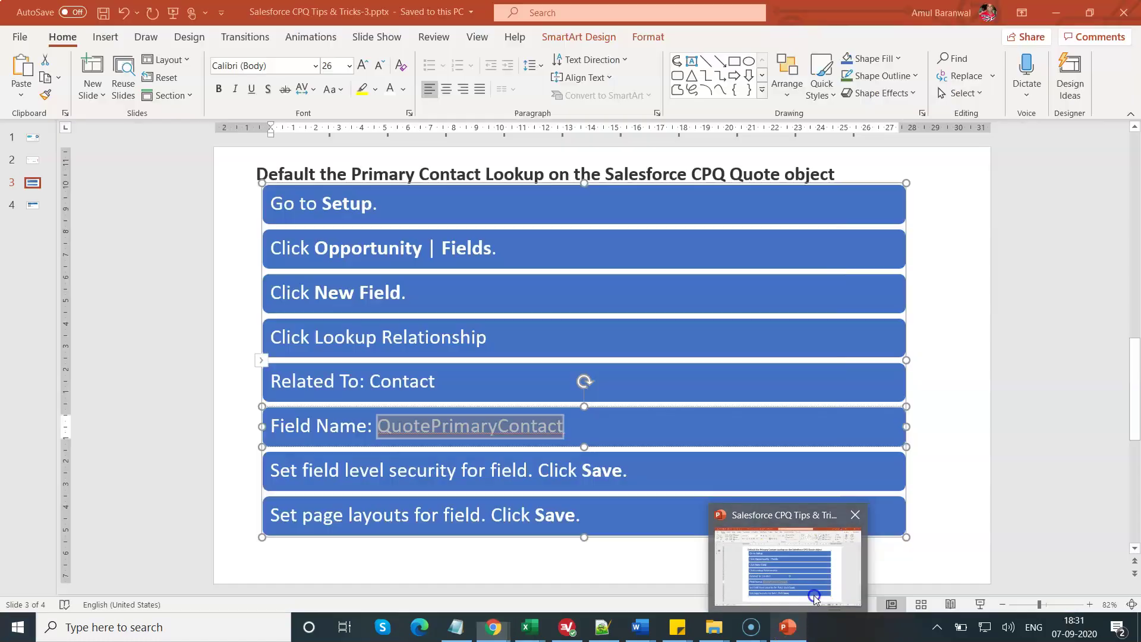
click(32, 207)
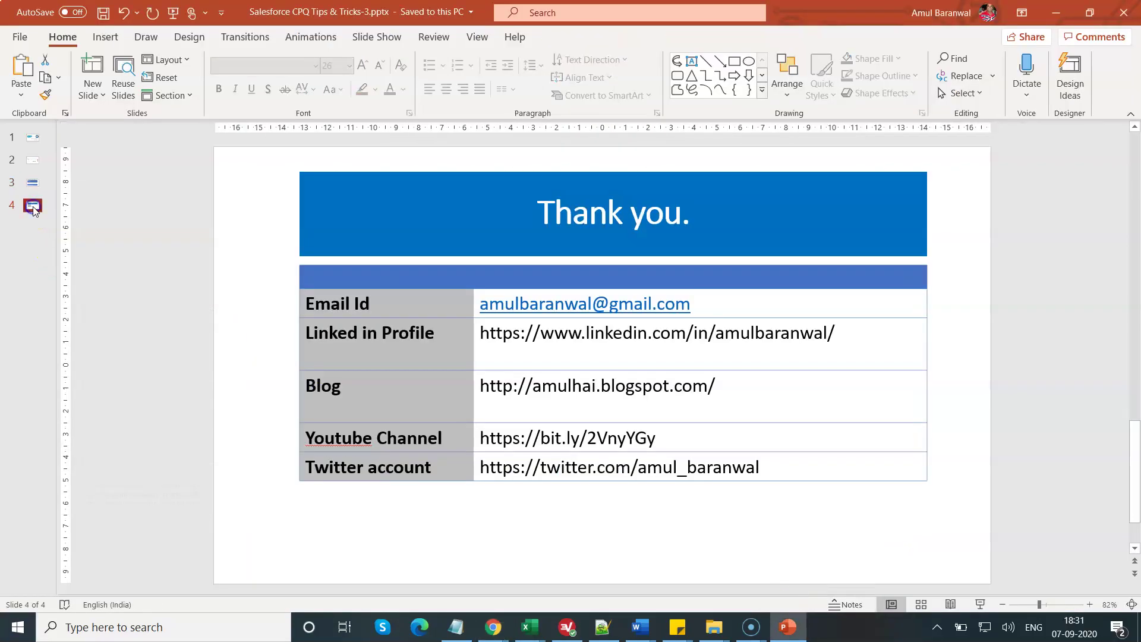
click(1004, 406)
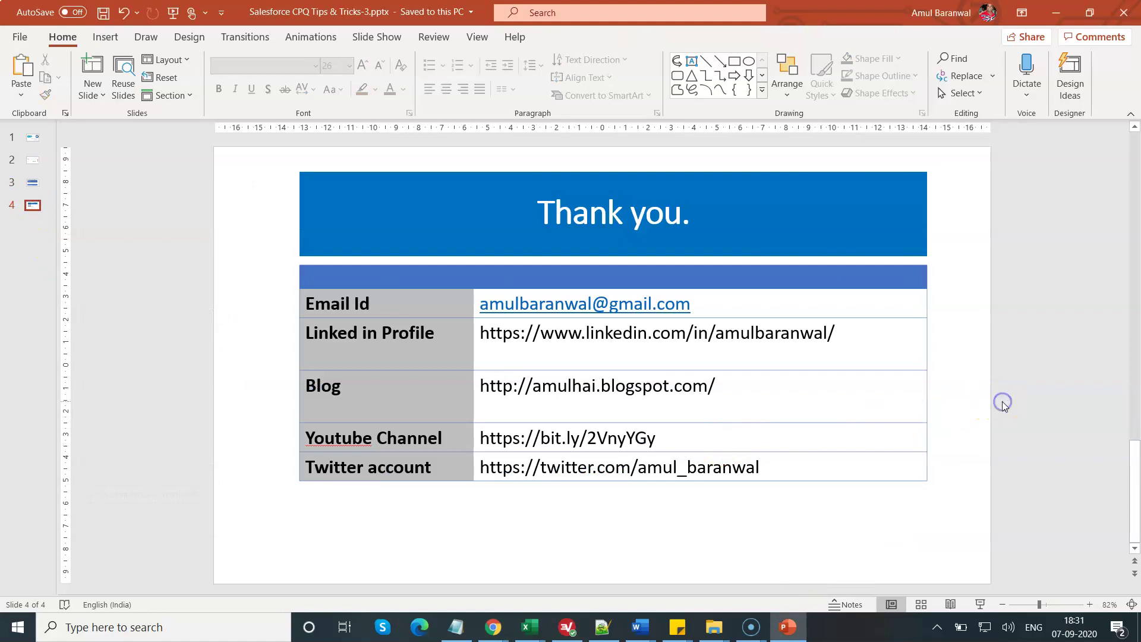